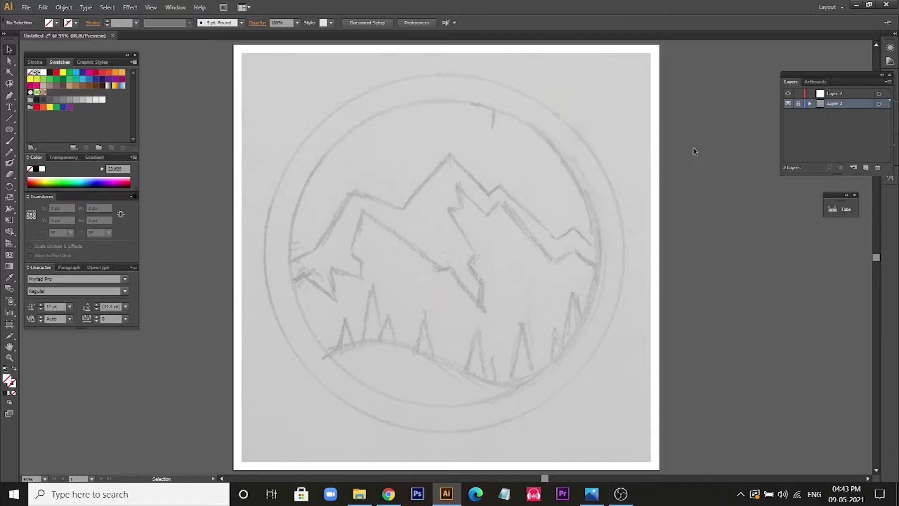
# - On Layer 2, draw a circle about 803 px in diameter over the sketch's outer ring
pyautogui.moveTo(423, 129); pyautogui.dragTo(466, 196)
pyautogui.click(856, 94)
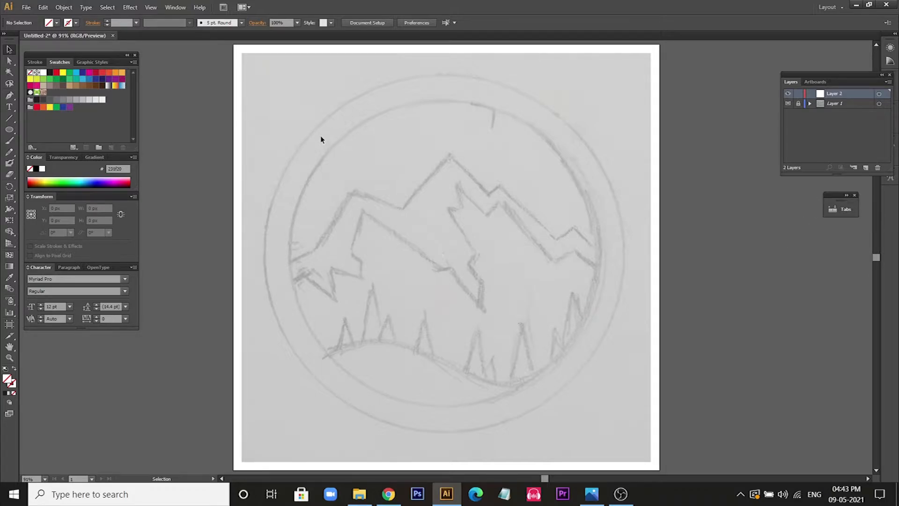
pyautogui.press('l')
pyautogui.moveTo(274, 88)
pyautogui.mouseDown()
pyautogui.moveTo(515, 300)
pyautogui.moveTo(616, 364)
pyautogui.mouseUp()
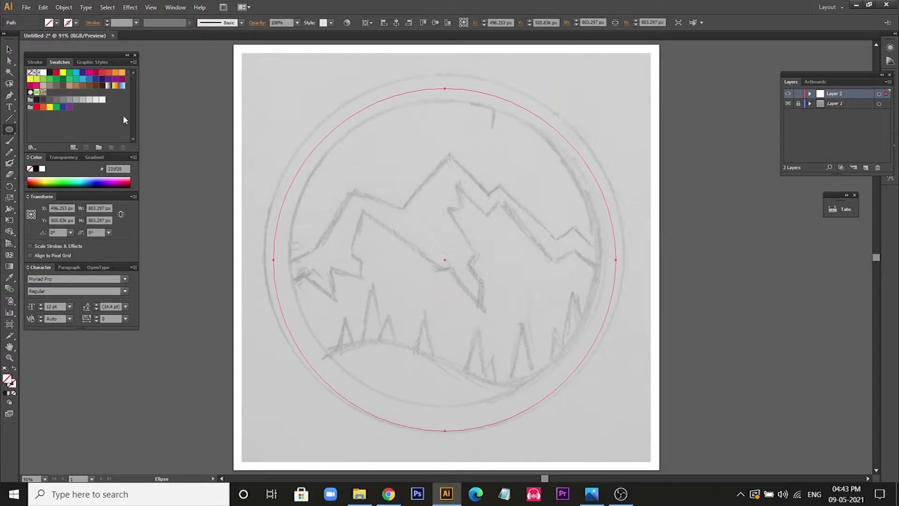
# - Give the circle a 14 pt black stroke with no fill
pyautogui.press('x')
pyautogui.click(4, 394)
pyautogui.click(136, 22)
pyautogui.click(146, 182)
pyautogui.click(10, 50)
# - Move and slightly enlarge the circle until it matches the sketch's outer ring
pyautogui.moveTo(513, 105); pyautogui.dragTo(515, 94)
pyautogui.press('Down')
pyautogui.press('Down')
pyautogui.press('Down')
pyautogui.press('Down')
pyautogui.press('Down')
pyautogui.press('Down')
pyautogui.press('Down')
pyautogui.press('Down')
pyautogui.press('Down')
pyautogui.press('Down')
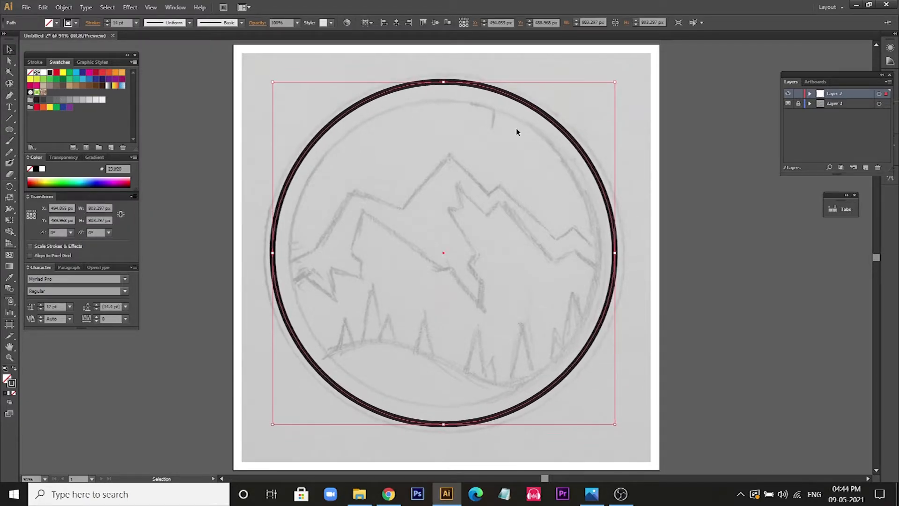
pyautogui.moveTo(615, 82); pyautogui.dragTo(620, 76)
pyautogui.click(745, 177)
pyautogui.click(619, 232)
pyautogui.click(687, 147)
# - Draw a second circle inside the first and fit it to the sketch's inner ring, about 711 px in diameter
pyautogui.press('l')
pyautogui.moveTo(287, 123); pyautogui.dragTo(581, 418)
pyautogui.press('v')
pyautogui.moveTo(525, 155); pyautogui.dragTo(536, 138)
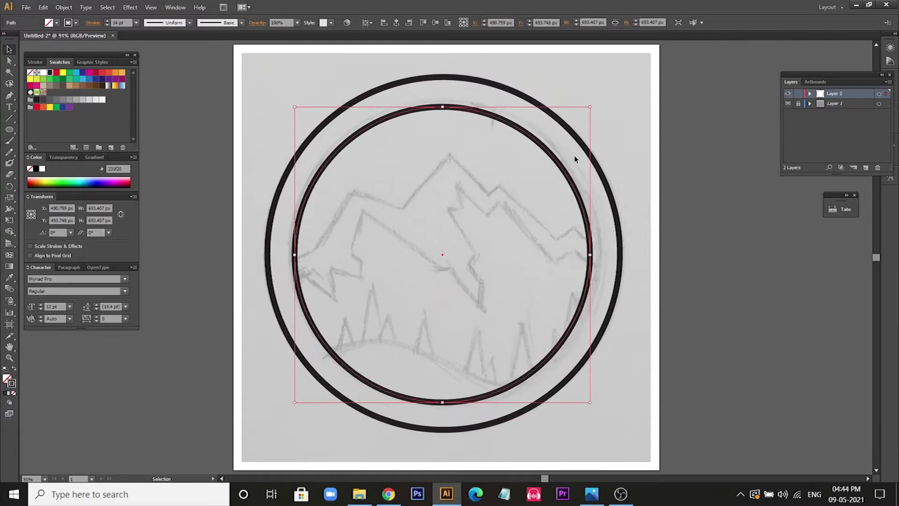
pyautogui.moveTo(592, 402); pyautogui.dragTo(594, 404)
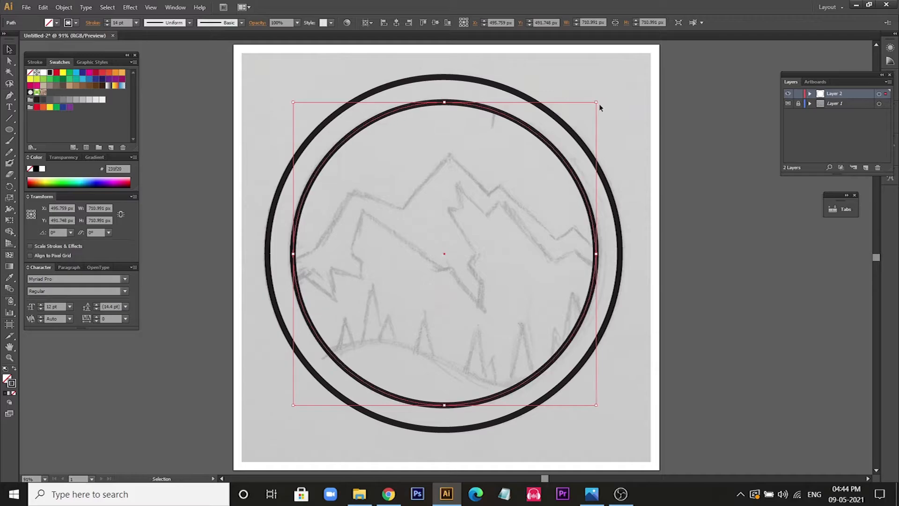
pyautogui.click(628, 195)
# - Trace the sketched hill with the Pen tool as an S-curve running from one side of the inner circle to the other
pyautogui.scroll(-2, 445, 328)
pyautogui.keyDown('alt'); pyautogui.scroll(1, 445, 330); pyautogui.keyUp('alt')
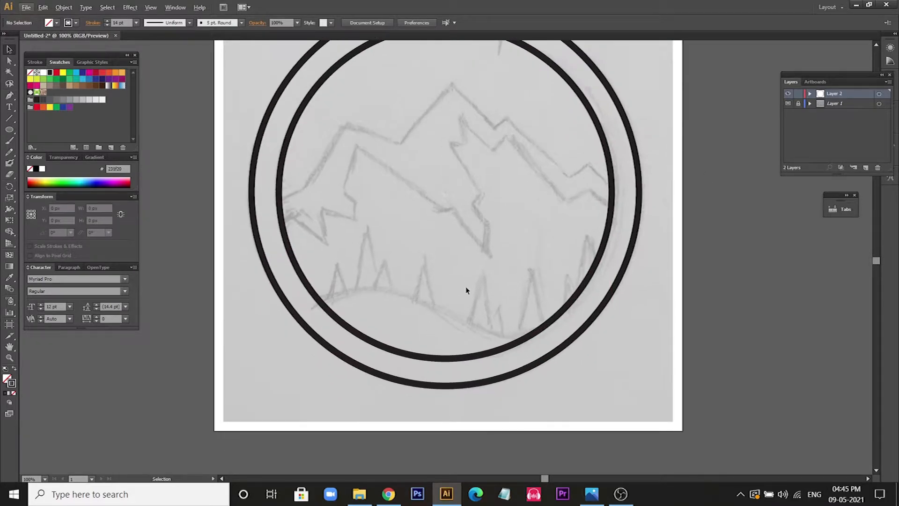
pyautogui.press('p')
pyautogui.keyDown('alt'); pyautogui.scroll(1, 466, 293); pyautogui.keyUp('alt')
pyautogui.click(319, 302)
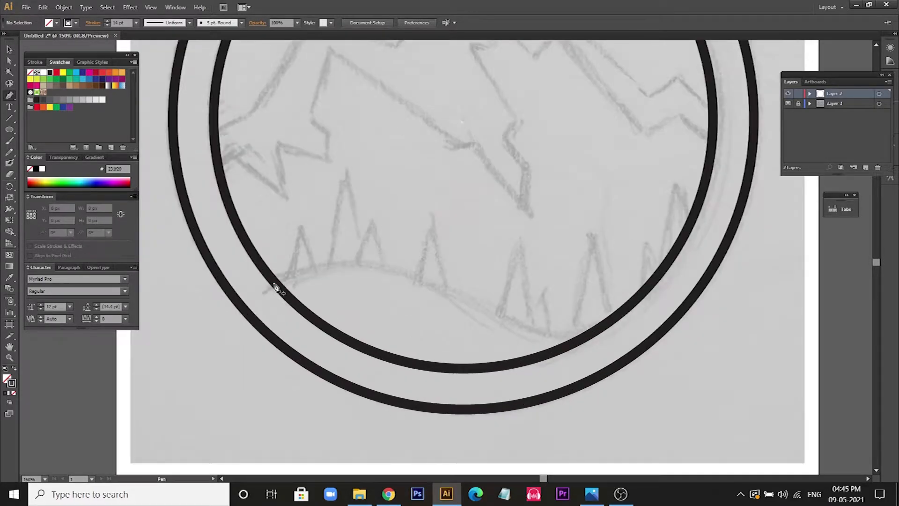
pyautogui.moveTo(447, 289); pyautogui.dragTo(556, 345)
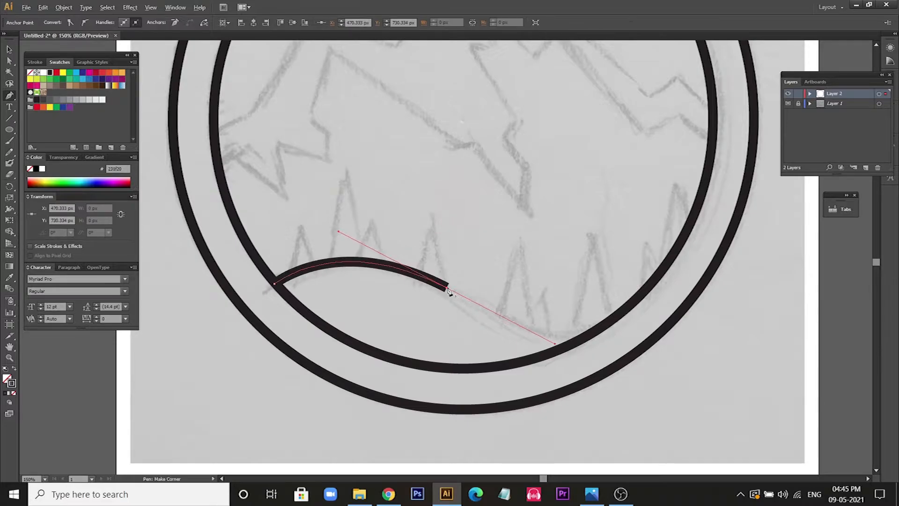
pyautogui.moveTo(600, 327); pyautogui.dragTo(555, 352)
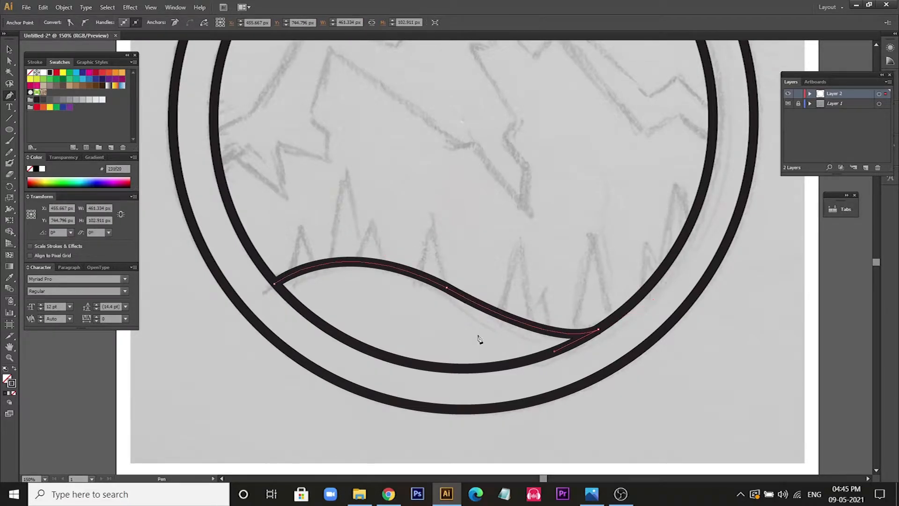
# - Close the hill path with straight segments running well below both circles and back to its starting point
pyautogui.scroll(-3, 635, 276)
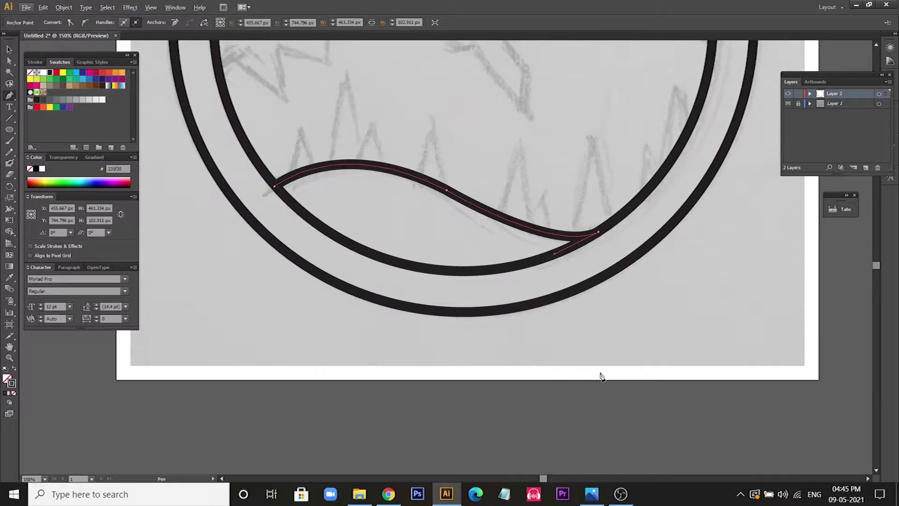
pyautogui.click(598, 233)
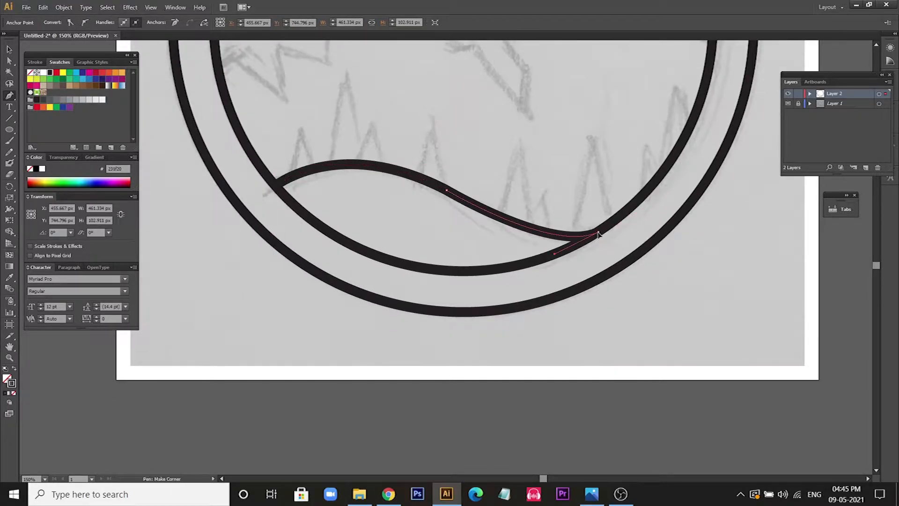
pyautogui.click(598, 374)
pyautogui.click(284, 375)
pyautogui.click(275, 186)
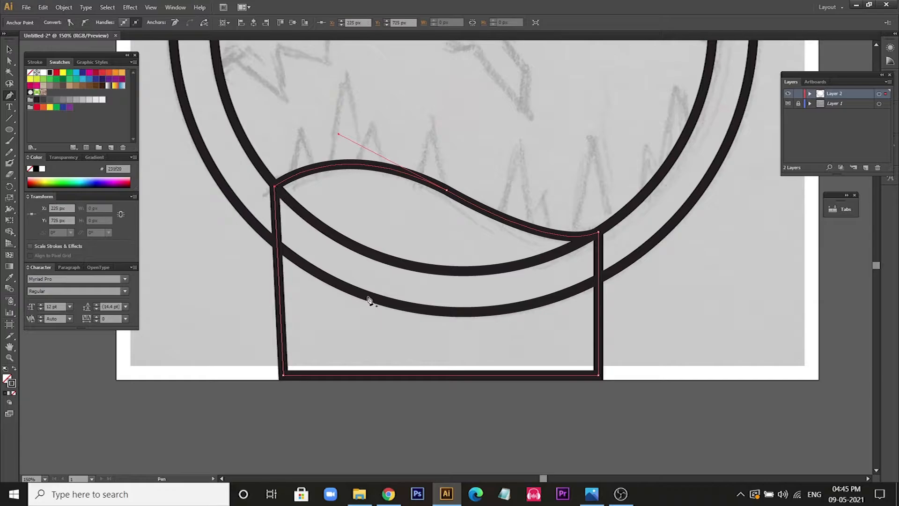
# - Use the Shape Builder on the hill shape and inner circle to remove the part outside the inner circle
pyautogui.keyDown('alt'); pyautogui.scroll(-2, 368, 298); pyautogui.keyUp('alt')
pyautogui.keyDown('alt'); pyautogui.scroll(1, 370, 301); pyautogui.keyUp('alt')
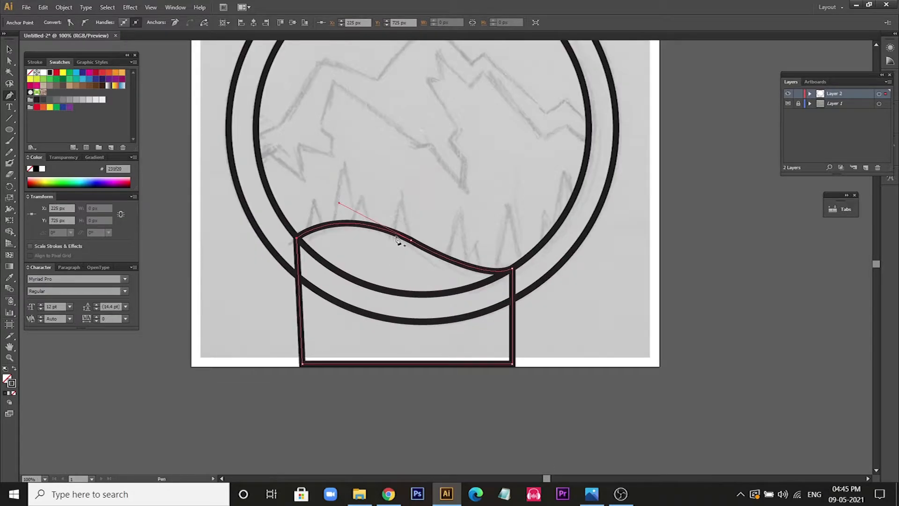
pyautogui.scroll(3, 416, 221)
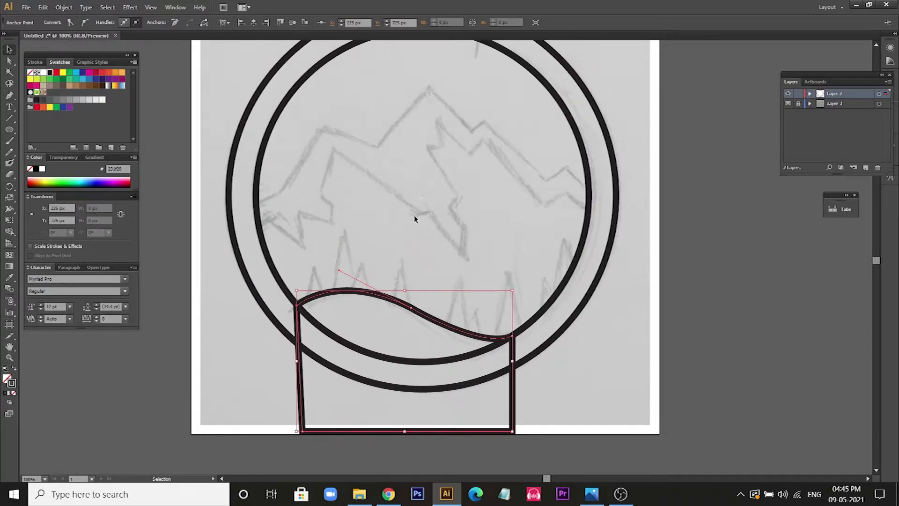
pyautogui.press('v')
pyautogui.click(694, 330)
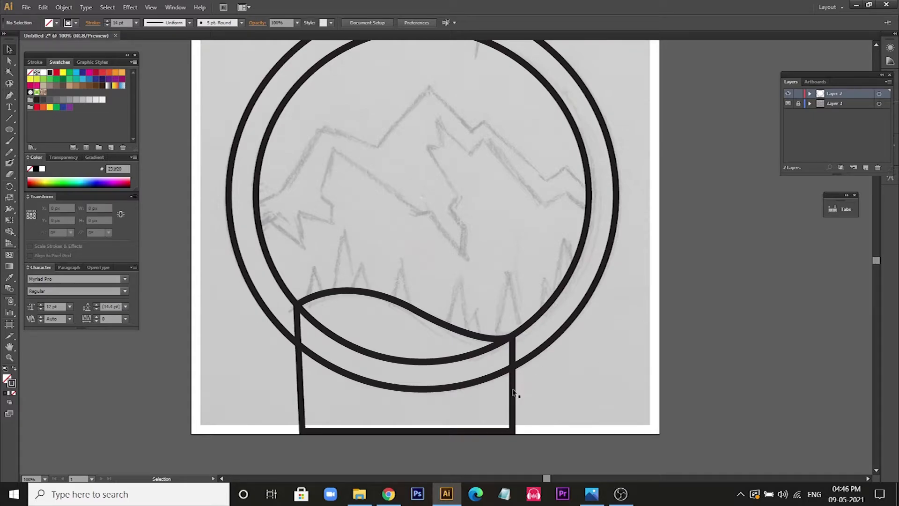
pyautogui.click(512, 392)
pyautogui.keyDown('shift'); pyautogui.click(554, 302); pyautogui.keyUp('shift')
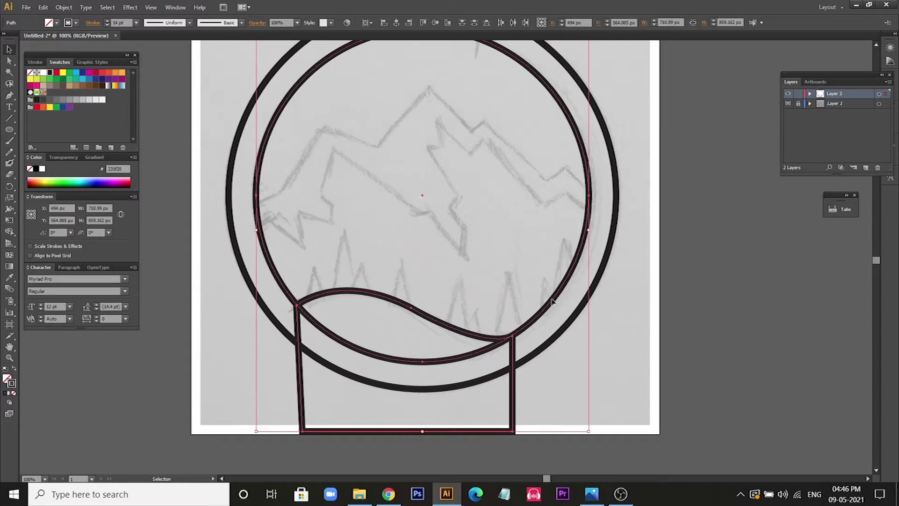
pyautogui.moveTo(553, 302); pyautogui.dragTo(587, 299)
pyautogui.hotkey('ctrl', 'z')
pyautogui.hotkey('shift', 'm')
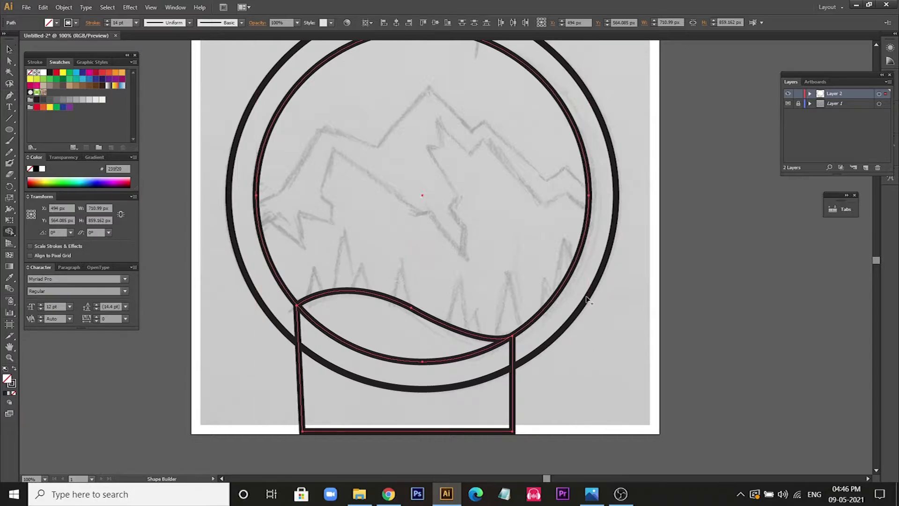
pyautogui.keyDown('alt'); pyautogui.click(311, 338); pyautogui.keyUp('alt')
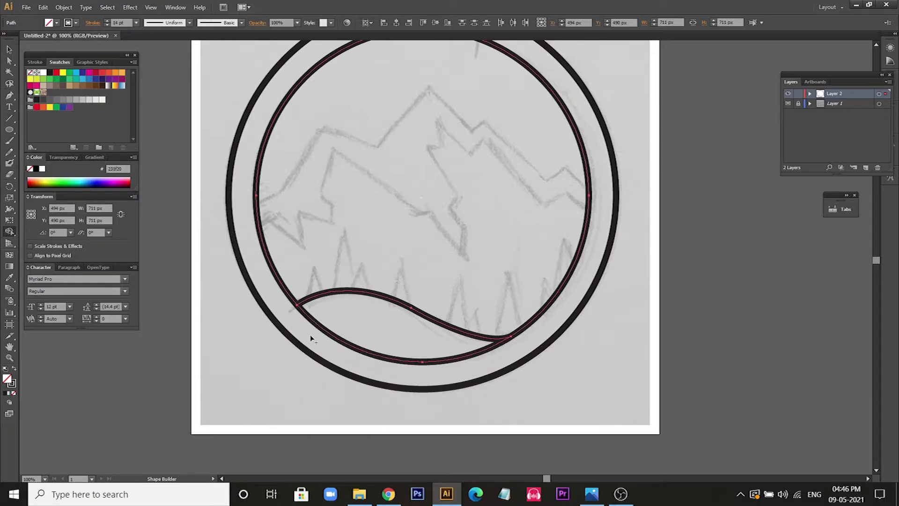
# - Test that the hill is a separate shape by moving it upward, and undo the move
pyautogui.click(10, 49)
pyautogui.click(433, 295)
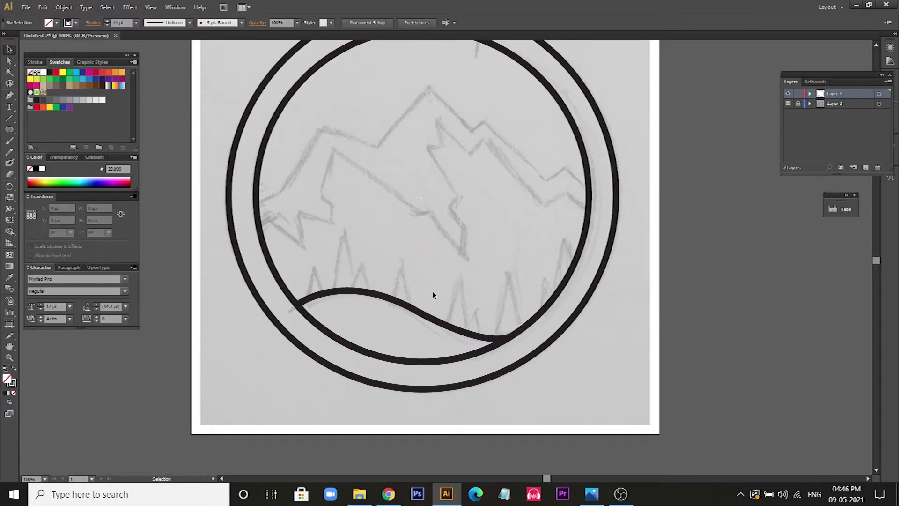
pyautogui.click(418, 309)
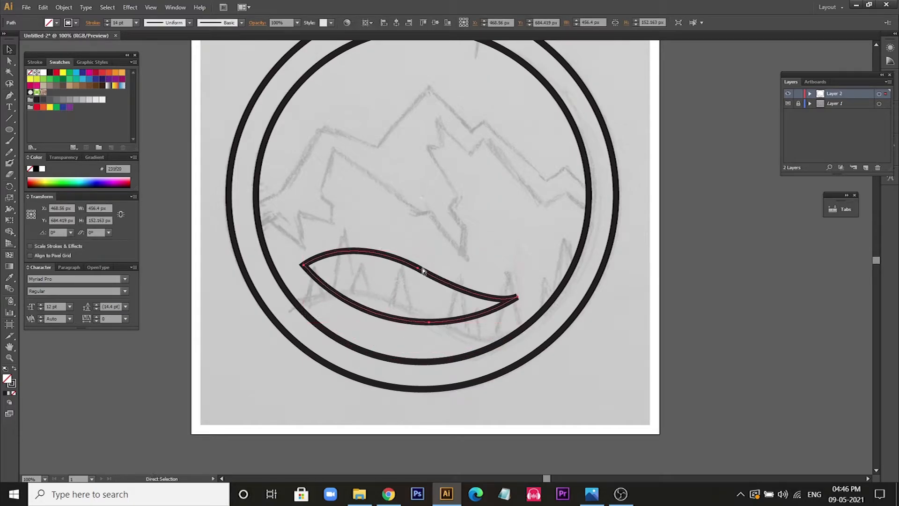
pyautogui.click(677, 345)
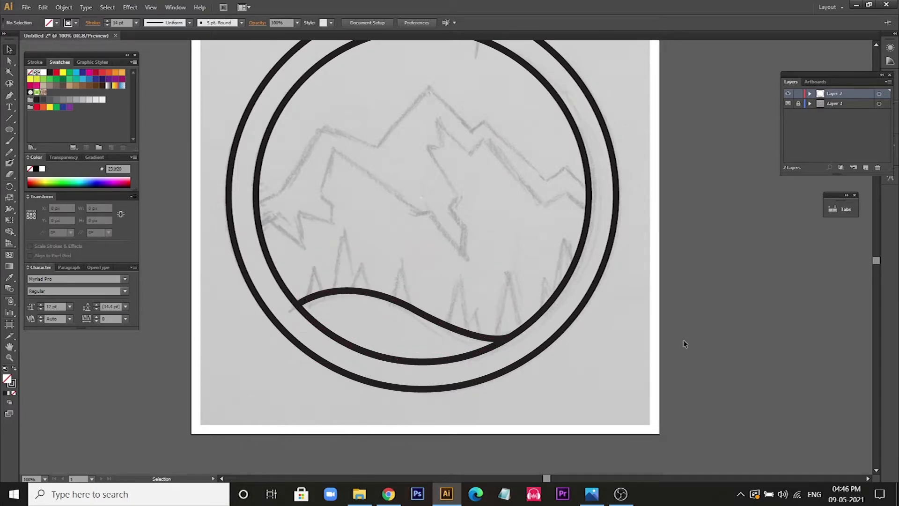
# - Trace the leftmost sketched tree as an open triangular path standing on the hill line
pyautogui.hotkey('ctrl', '0')
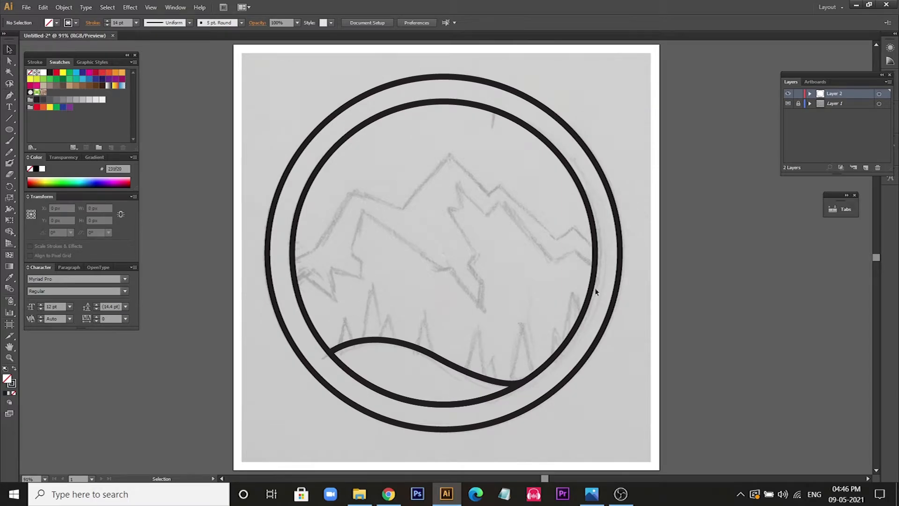
pyautogui.scroll(-1, 596, 290)
pyautogui.scroll(1, 395, 254)
pyautogui.scroll(1, 396, 254)
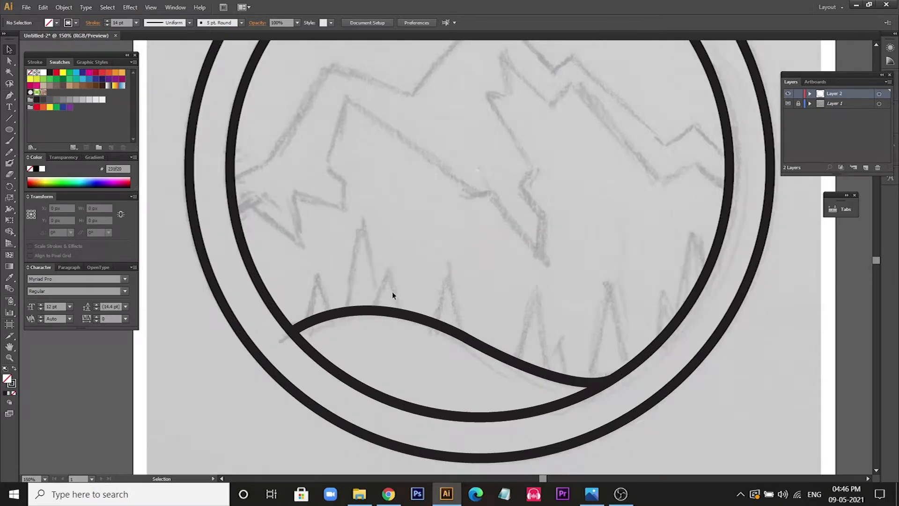
pyautogui.press('p')
pyautogui.click(306, 323)
pyautogui.click(319, 273)
pyautogui.click(332, 324)
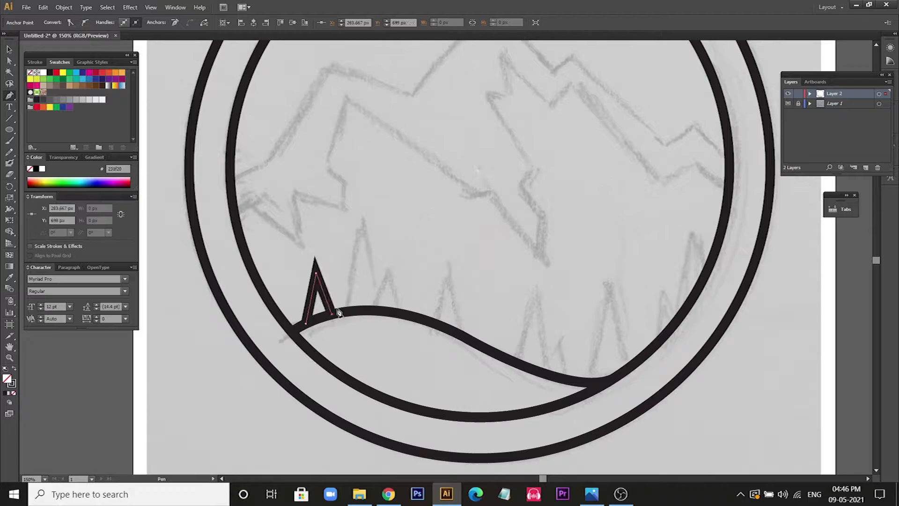
pyautogui.press('v')
pyautogui.click(347, 239)
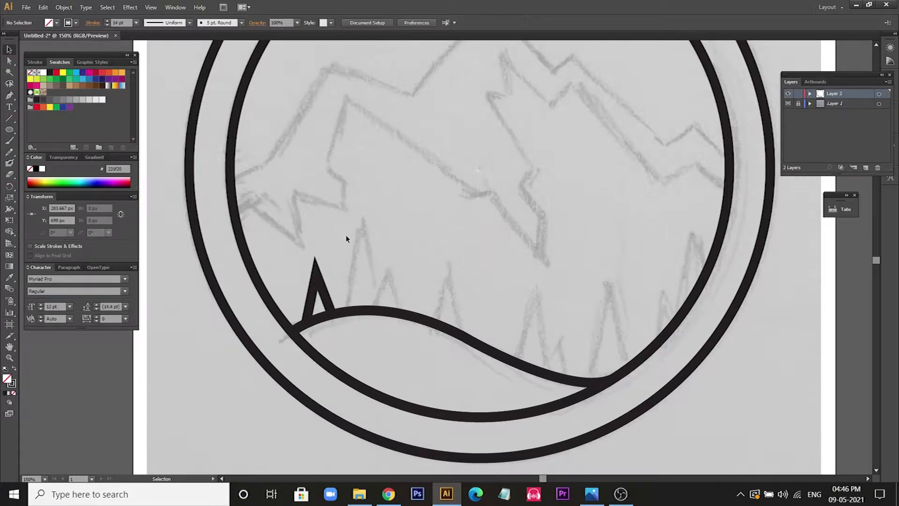
# - Trace the tall tree on the hill's crest and the small tree against its right side as open pointed paths
pyautogui.press('p')
pyautogui.click(346, 310)
pyautogui.click(362, 219)
pyautogui.click(378, 311)
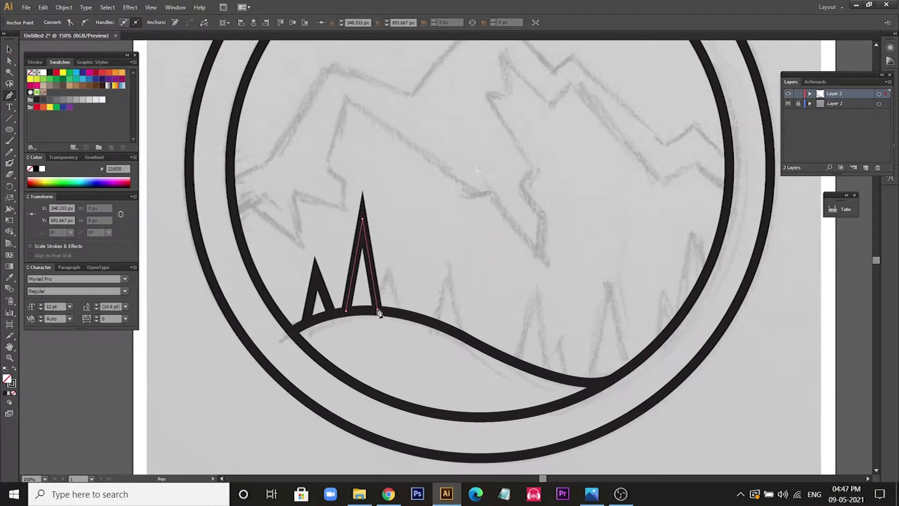
pyautogui.press('v')
pyautogui.click(417, 272)
pyautogui.press('p')
pyautogui.click(399, 314)
pyautogui.click(388, 265)
pyautogui.click(375, 289)
pyautogui.press('v')
pyautogui.click(444, 270)
# - Trace the single tree where the hill starts sloping down as an open pointed path
pyautogui.press('p')
pyautogui.click(435, 322)
pyautogui.click(448, 265)
pyautogui.click(464, 337)
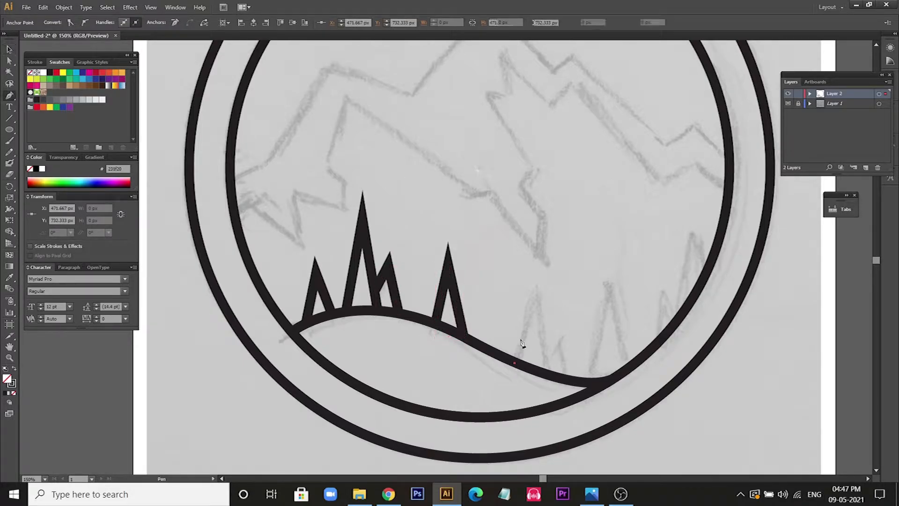
pyautogui.keyDown('ctrl'); pyautogui.click(515, 365); pyautogui.keyUp('ctrl')
# - Trace the tree on the lower slope and the small tree beside it as open pointed paths
pyautogui.click(516, 361)
pyautogui.click(534, 298)
pyautogui.click(545, 372)
pyautogui.keyDown('ctrl'); pyautogui.click(566, 352); pyautogui.keyUp('ctrl')
pyautogui.click(568, 379)
pyautogui.click(560, 341)
pyautogui.click(545, 366)
pyautogui.keyDown('ctrl'); pyautogui.click(604, 387); pyautogui.keyUp('ctrl')
# - Trace the large tree at the hill's lower right end, with its feet on the hill line and inner circle
pyautogui.click(588, 382)
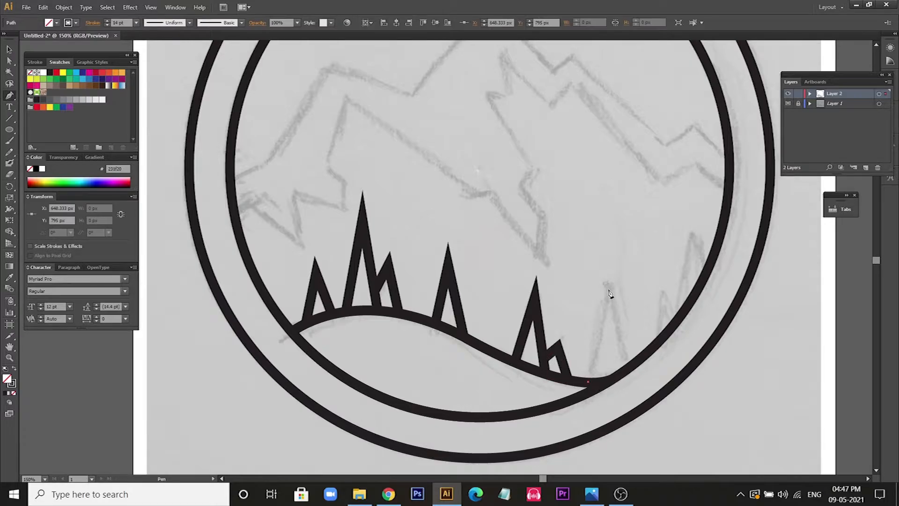
pyautogui.click(608, 286)
pyautogui.click(627, 380)
pyautogui.keyDown('ctrl'); pyautogui.click(663, 330); pyautogui.keyUp('ctrl')
# - Trace the small tree on the inner circle's lower right edge and nudge its base anchor into place
pyautogui.click(660, 344)
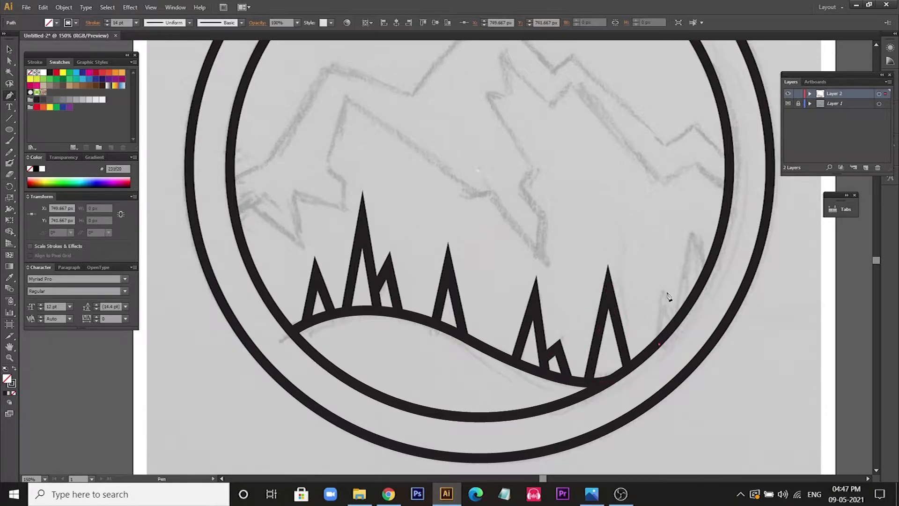
pyautogui.click(663, 291)
pyautogui.click(677, 319)
pyautogui.click(693, 334)
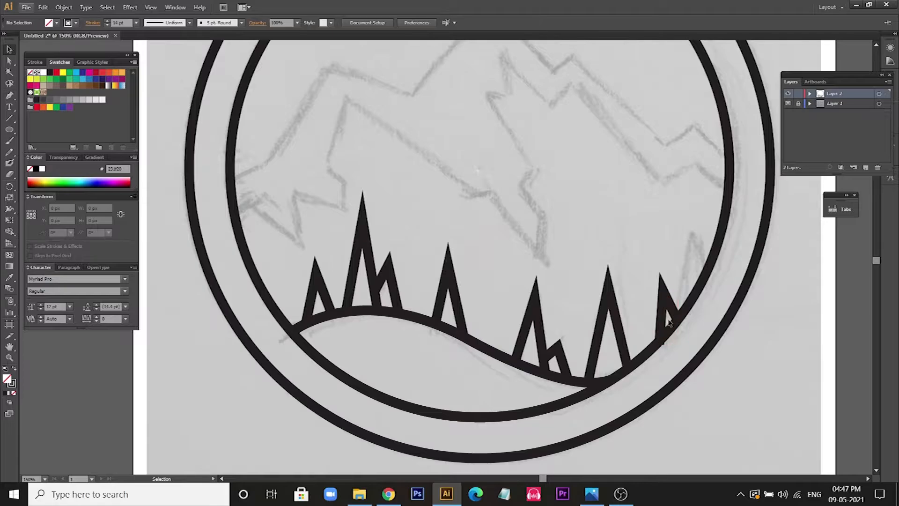
pyautogui.scroll(2, 668, 335)
pyautogui.press('a')
pyautogui.moveTo(651, 353); pyautogui.dragTo(649, 349)
pyautogui.keyDown('alt'); pyautogui.scroll(-2, 649, 352); pyautogui.keyUp('alt')
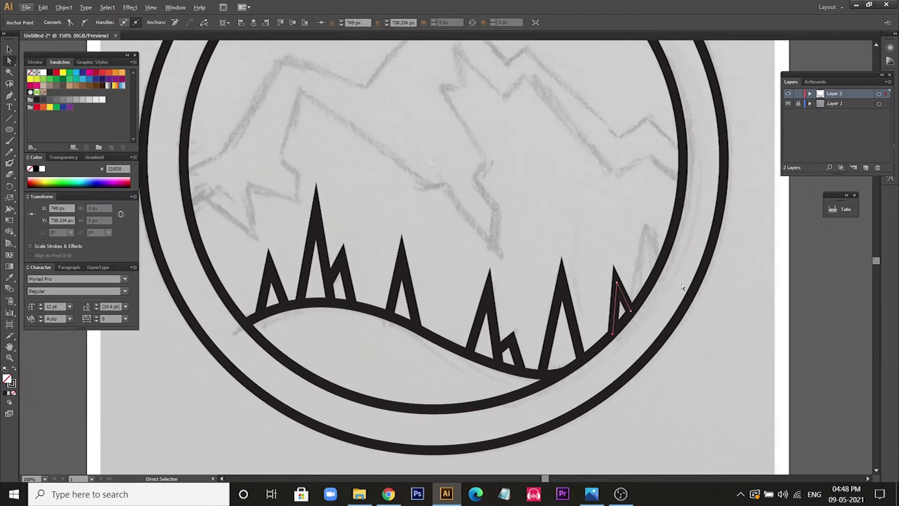
# - Trace the last, rightmost tree as an open pointed path ending on the inner circle
pyautogui.press('p')
pyautogui.click(628, 302)
pyautogui.click(645, 226)
pyautogui.click(661, 266)
pyautogui.keyDown('alt'); pyautogui.scroll(-1, 663, 291); pyautogui.keyUp('alt')
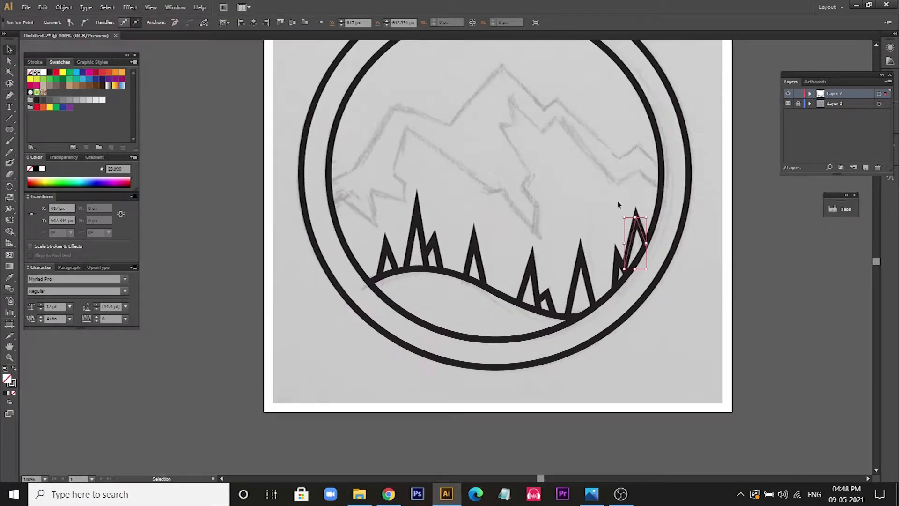
pyautogui.keyDown('ctrl'); pyautogui.click(719, 288); pyautogui.keyUp('ctrl')
# - Trace the sketched mountain ridge with straight Pen segments from the inner circle's left edge across the peaks to its right edge
pyautogui.scroll(1, 382, 243)
pyautogui.click(329, 240)
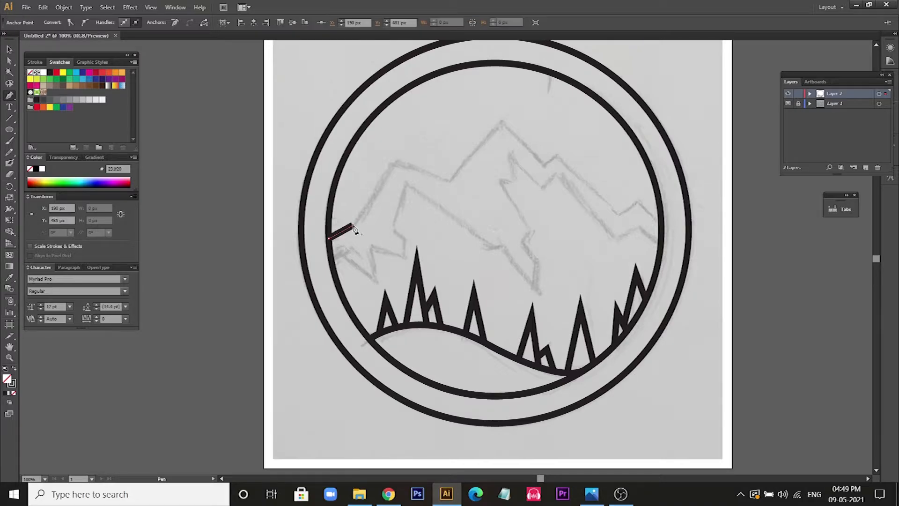
pyautogui.click(352, 225)
pyautogui.click(392, 162)
pyautogui.click(450, 181)
pyautogui.click(502, 118)
pyautogui.click(544, 165)
pyautogui.click(555, 152)
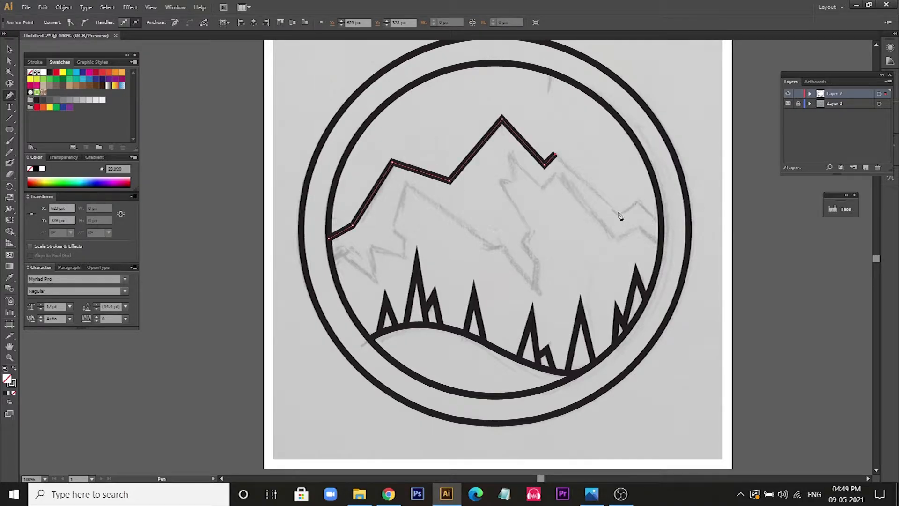
pyautogui.click(618, 213)
pyautogui.click(640, 201)
pyautogui.click(662, 224)
# - Close the mountain path with straight segments down past the hill, across the lower part of the circles and back to its start
pyautogui.click(663, 386)
pyautogui.click(334, 386)
pyautogui.click(329, 239)
pyautogui.click(10, 50)
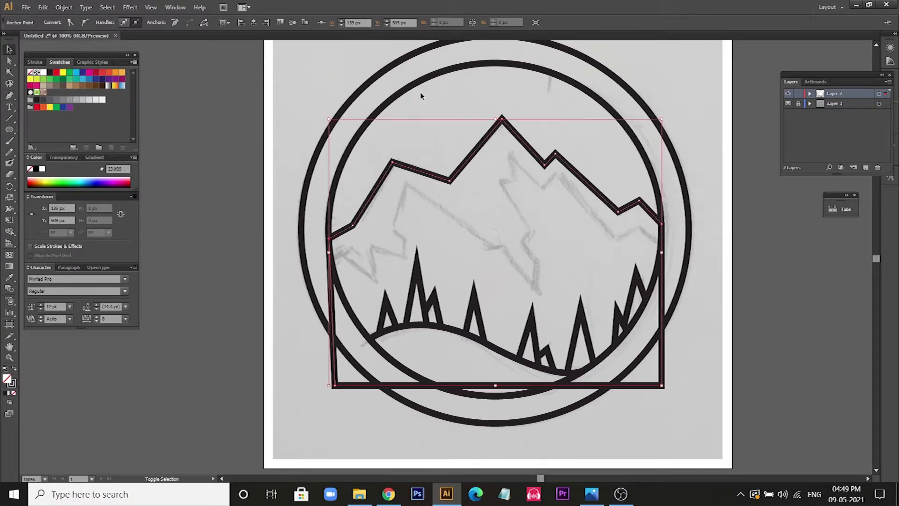
# - Try to trim the mountain shape's parts outside the inner circle with Shape Builder and undo it
pyautogui.keyDown('shift'); pyautogui.click(420, 83); pyautogui.keyUp('shift')
pyautogui.hotkey('shift', 'm')
pyautogui.keyDown('alt'); pyautogui.click(353, 349); pyautogui.keyUp('alt')
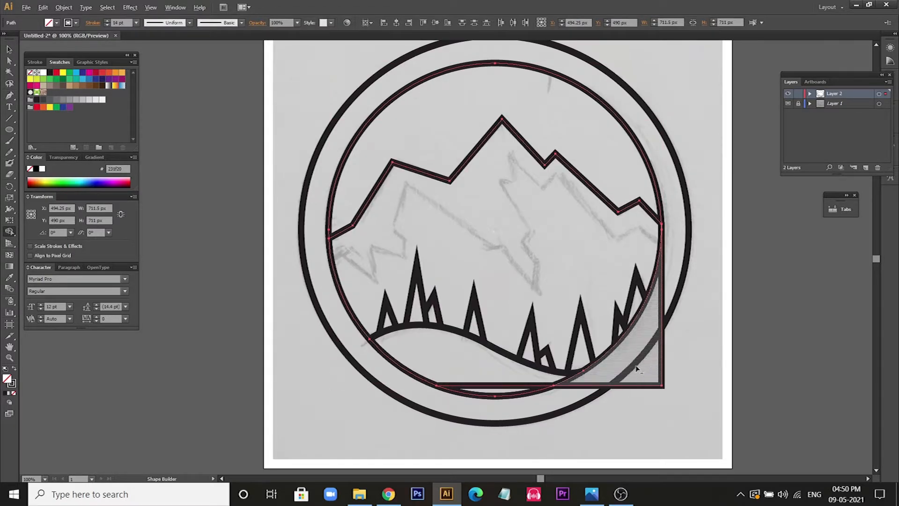
pyautogui.click(9, 50)
pyautogui.hotkey('ctrl', 'z')
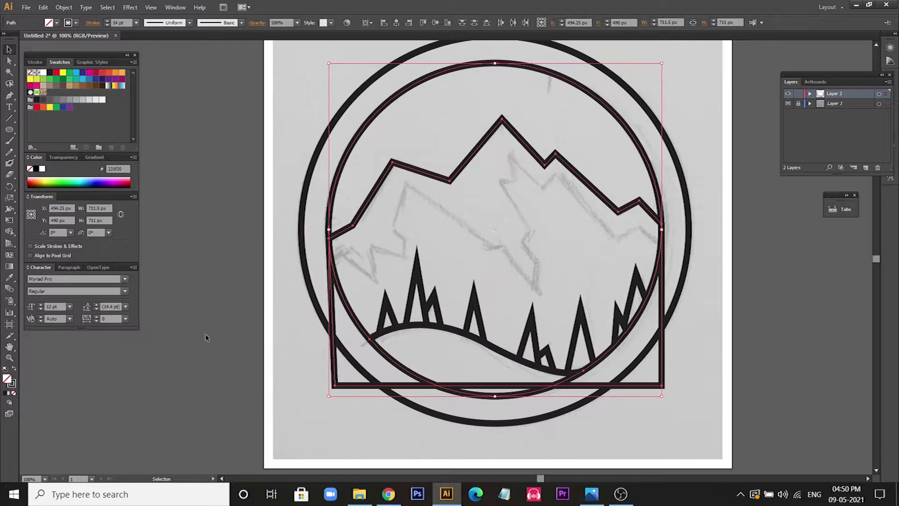
# - Move the mountain path's two bottom corner anchors straight down so its base edge lies below the inner circle
pyautogui.click(206, 335)
pyautogui.click(335, 386)
pyautogui.press('a')
pyautogui.click(334, 386)
pyautogui.keyDown('shift'); pyautogui.click(662, 386); pyautogui.keyUp('shift')
pyautogui.moveTo(662, 386); pyautogui.dragTo(662, 412)
# - Remove the parts of the mountain shape lying outside the inner circle with the Shape Builder tool
pyautogui.press('v')
pyautogui.keyDown('shift'); pyautogui.click(393, 102); pyautogui.keyUp('shift')
pyautogui.hotkey('shift', 'm')
pyautogui.keyDown('alt'); pyautogui.click(386, 375); pyautogui.keyUp('alt')
pyautogui.click(10, 49)
pyautogui.click(207, 127)
pyautogui.moveTo(463, 166); pyautogui.dragTo(510, 145)
pyautogui.hotkey('ctrl', 'z')
pyautogui.click(157, 197)
# - Trace the sketched snow line with straight Pen segments from the inner circle's left edge over the left peak to its low central tip
pyautogui.scroll(-1, 347, 254)
pyautogui.press('p')
pyautogui.scroll(1, 344, 256)
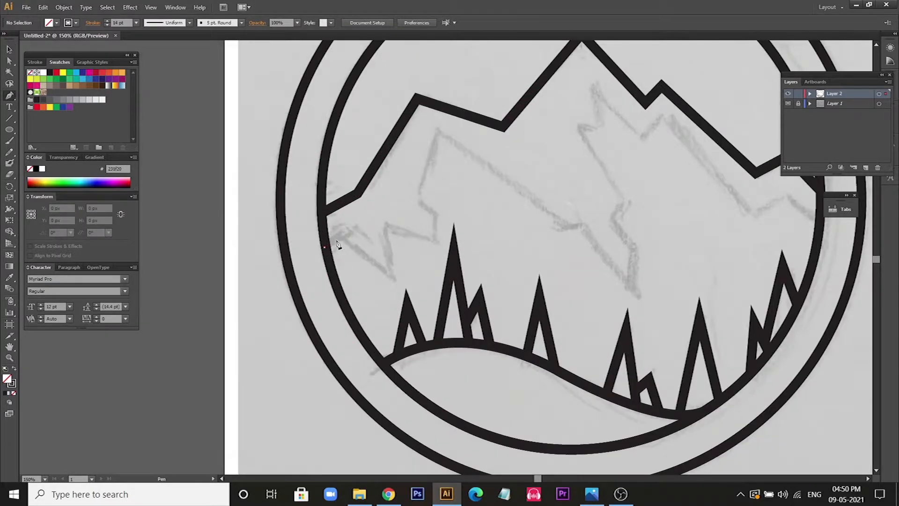
pyautogui.click(325, 247)
pyautogui.click(391, 274)
pyautogui.click(384, 225)
pyautogui.click(430, 238)
pyautogui.click(432, 213)
pyautogui.click(417, 197)
pyautogui.click(437, 137)
pyautogui.click(560, 226)
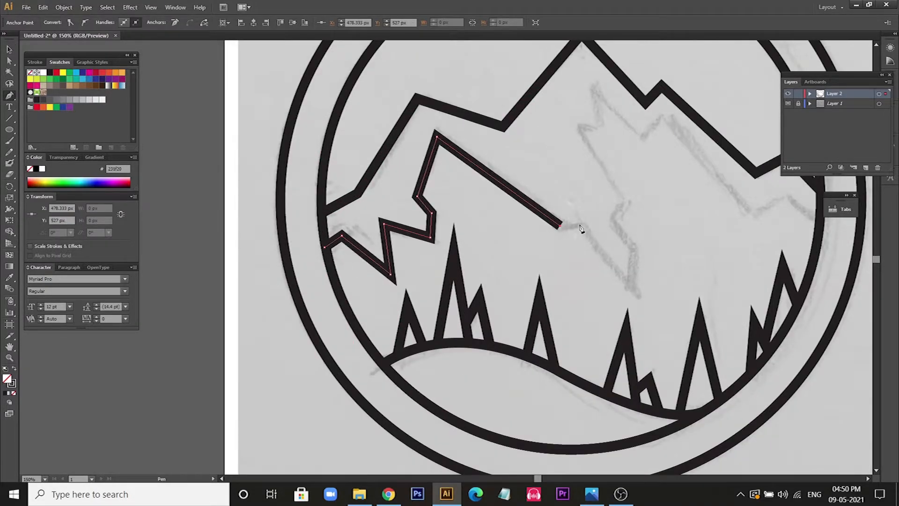
pyautogui.click(577, 221)
pyautogui.click(636, 294)
# - Continue the snow line from the central tip up around the main peak and down to the inner circle's right edge
pyautogui.click(639, 247)
pyautogui.click(607, 218)
pyautogui.click(626, 199)
pyautogui.click(581, 128)
pyautogui.click(598, 126)
pyautogui.click(594, 89)
pyautogui.click(644, 140)
pyautogui.click(660, 119)
pyautogui.click(749, 226)
pyautogui.click(789, 197)
pyautogui.click(817, 229)
# - Close the snow-line path with straight segments running below the circles and back to its start point
pyautogui.scroll(-1, 703, 305)
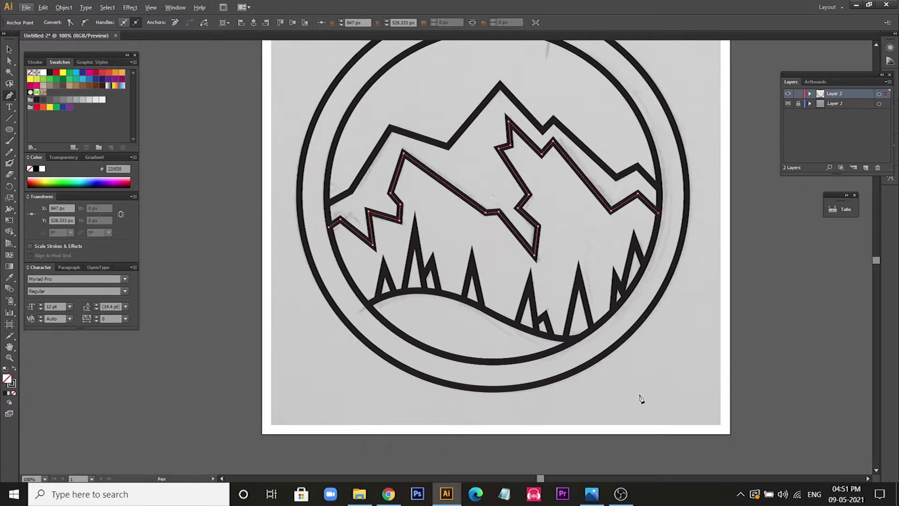
pyautogui.click(661, 395)
pyautogui.click(345, 395)
pyautogui.click(329, 226)
# - Select the snow-line shape with the inner circle and remove its parts outside the circle with Shape Builder
pyautogui.press('ctrl')
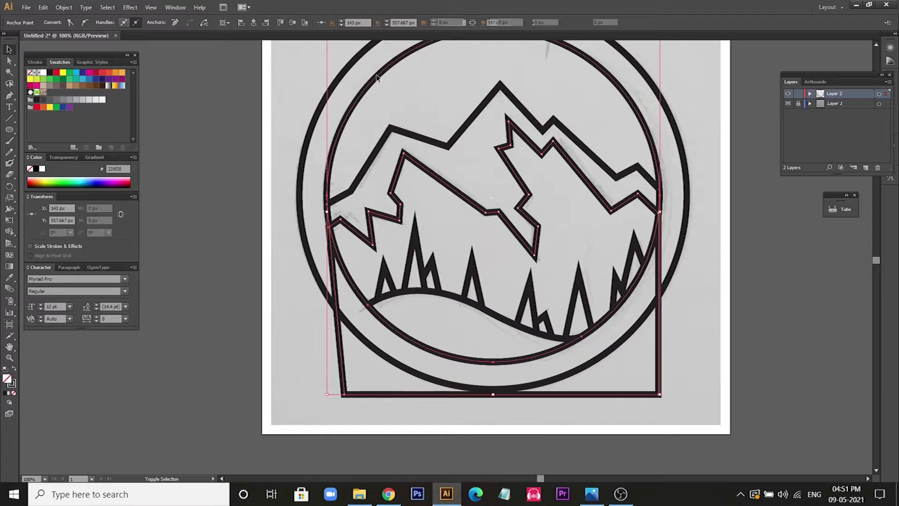
pyautogui.hotkey('shift', 'm')
pyautogui.keyDown('alt'); pyautogui.click(387, 343); pyautogui.keyUp('alt')
pyautogui.press('v')
pyautogui.click(442, 210)
pyautogui.scroll(1, 452, 191)
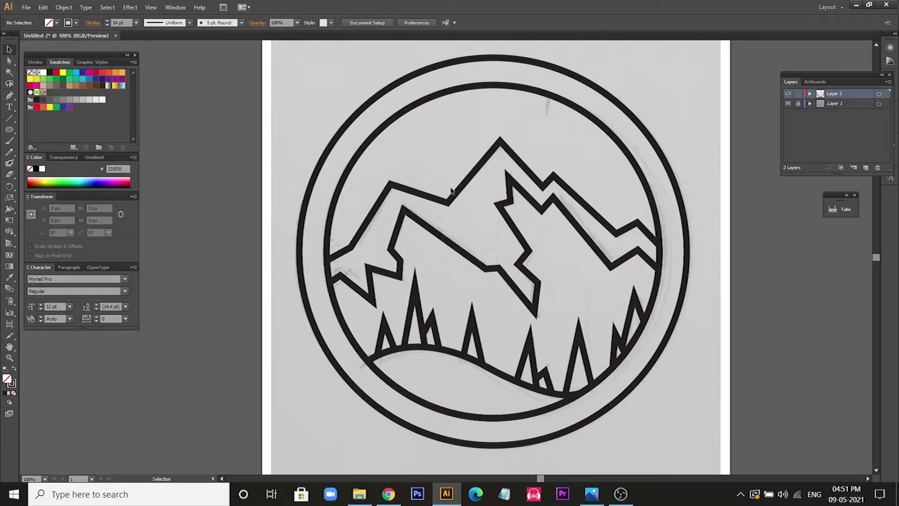
pyautogui.scroll(-1, 451, 190)
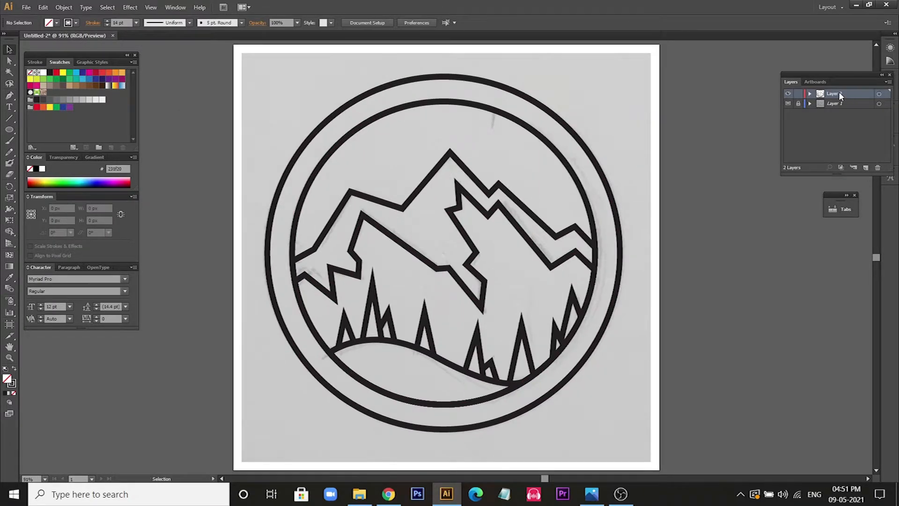
# - Rename the line-art layer as Outline and add a new layer named Color
pyautogui.doubleClick(838, 94)
pyautogui.write('O')
pyautogui.click(866, 166)
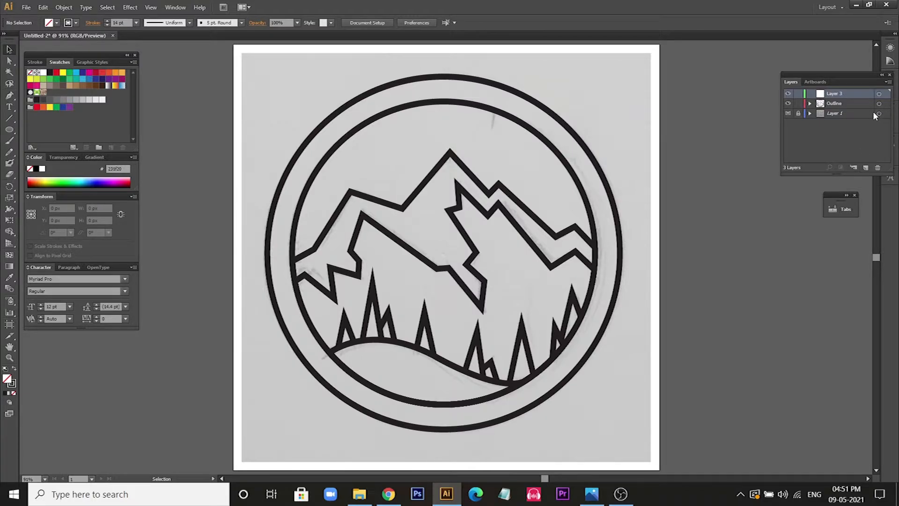
pyautogui.doubleClick(844, 92)
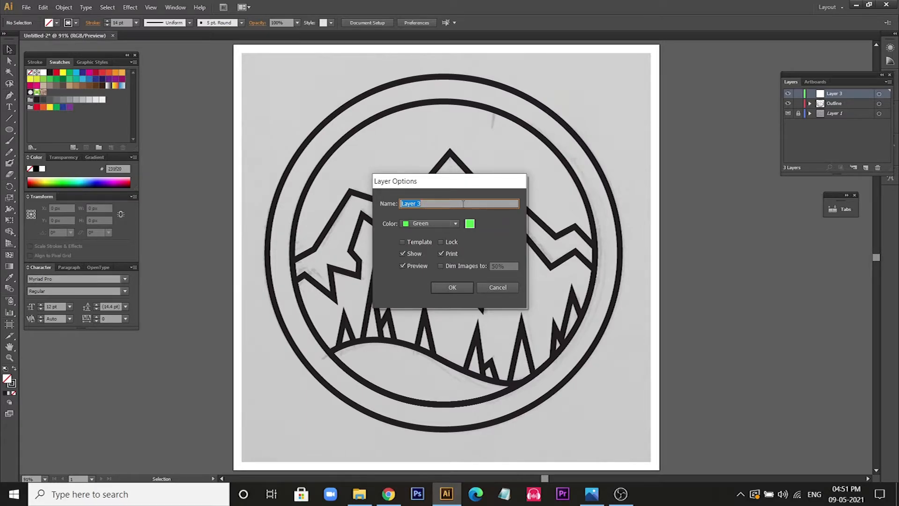
pyautogui.write('C')
pyautogui.press('Return')
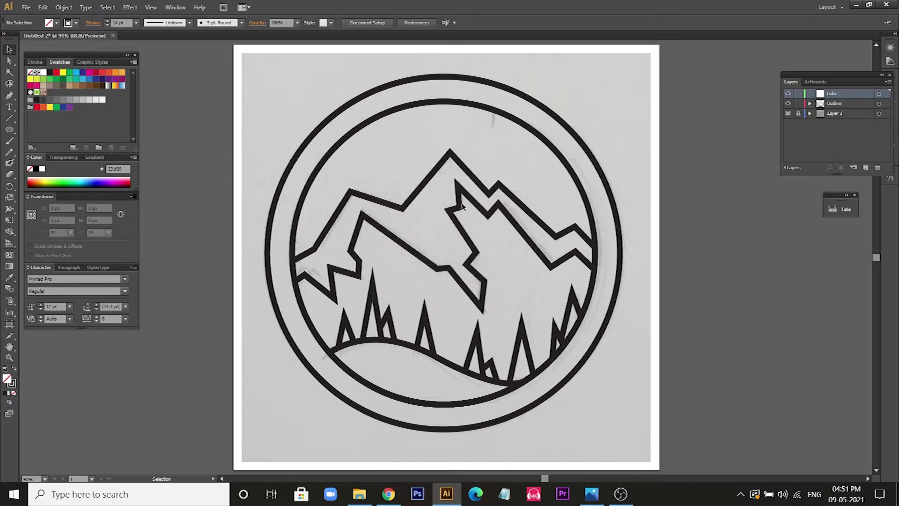
# - Move the Color layer beneath the Outline layer and make Outline the active layer
pyautogui.scroll(1, 466, 205)
pyautogui.scroll(-1, 657, 243)
pyautogui.moveTo(864, 94); pyautogui.dragTo(867, 114)
pyautogui.click(859, 104)
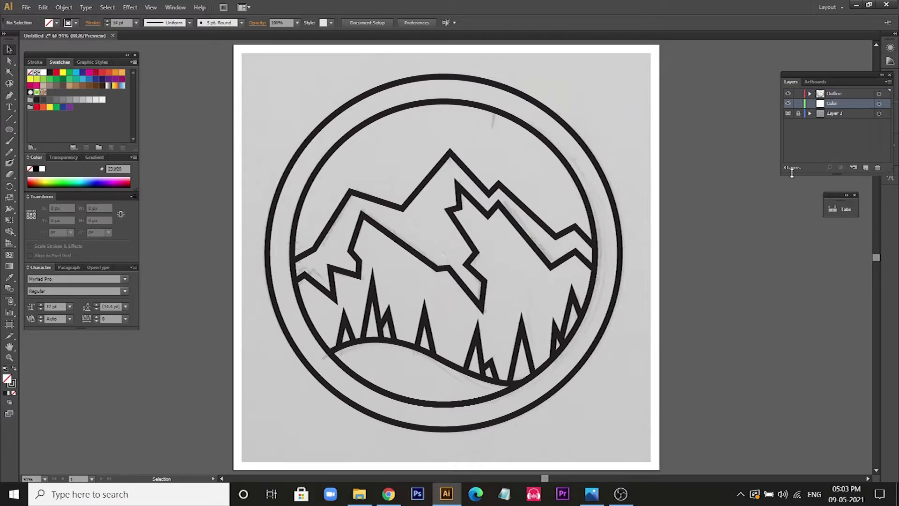
pyautogui.click(833, 94)
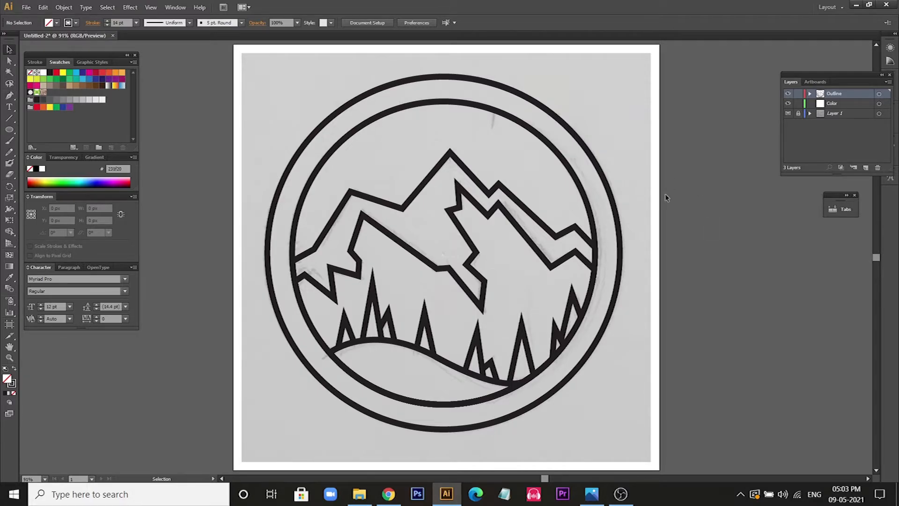
# - Copy the badge's outer circle and paste the duplicate in front
pyautogui.click(542, 109)
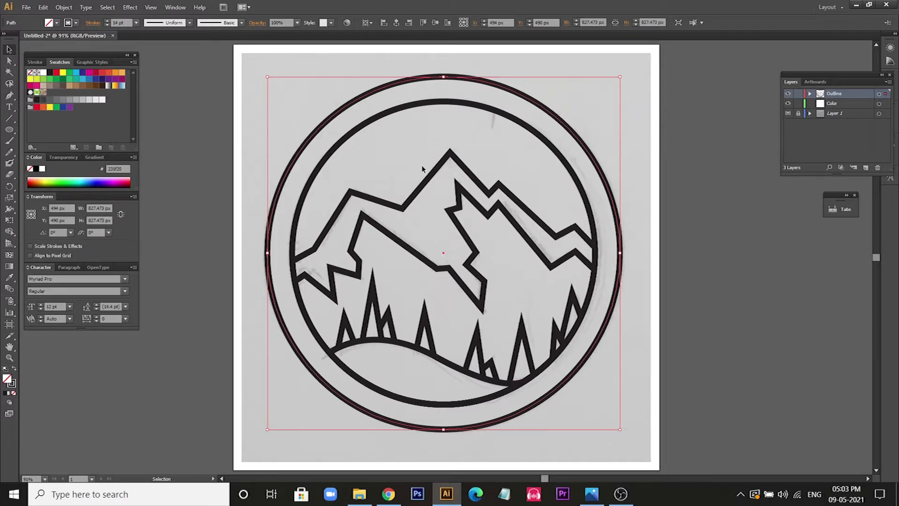
pyautogui.click(42, 7)
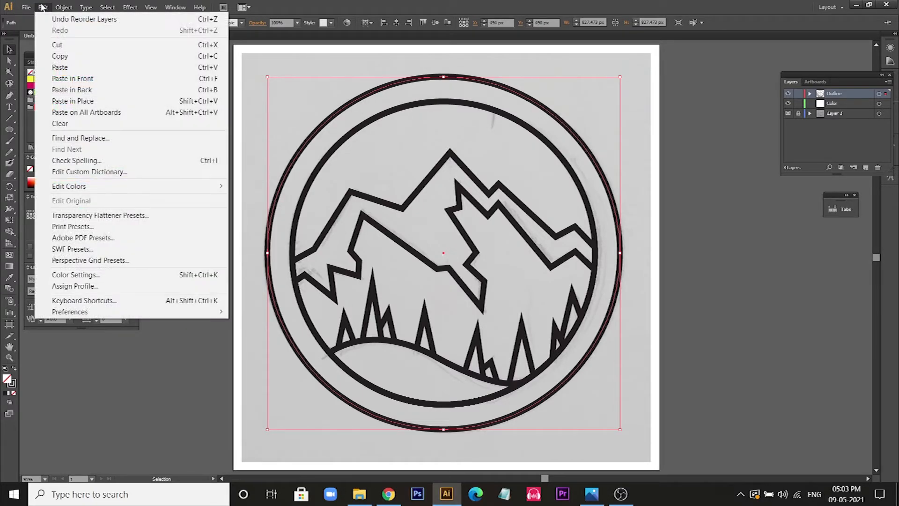
pyautogui.click(54, 57)
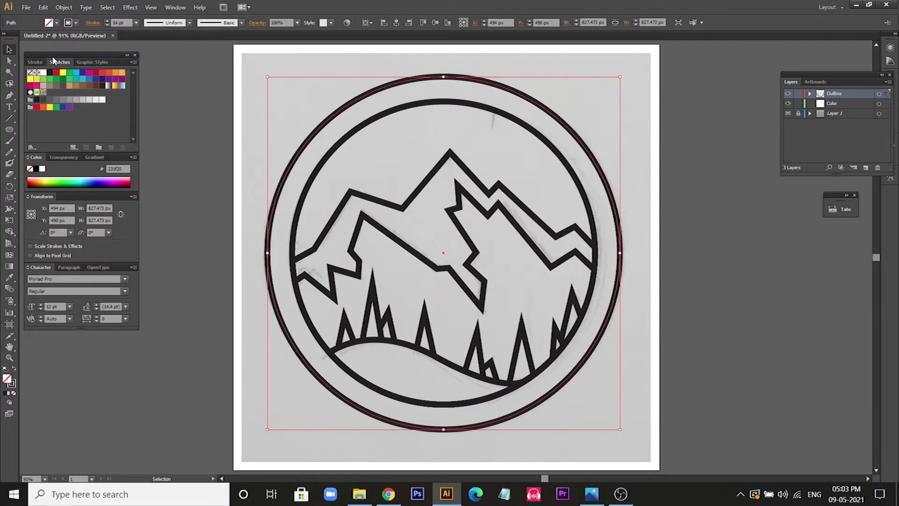
pyautogui.click(43, 7)
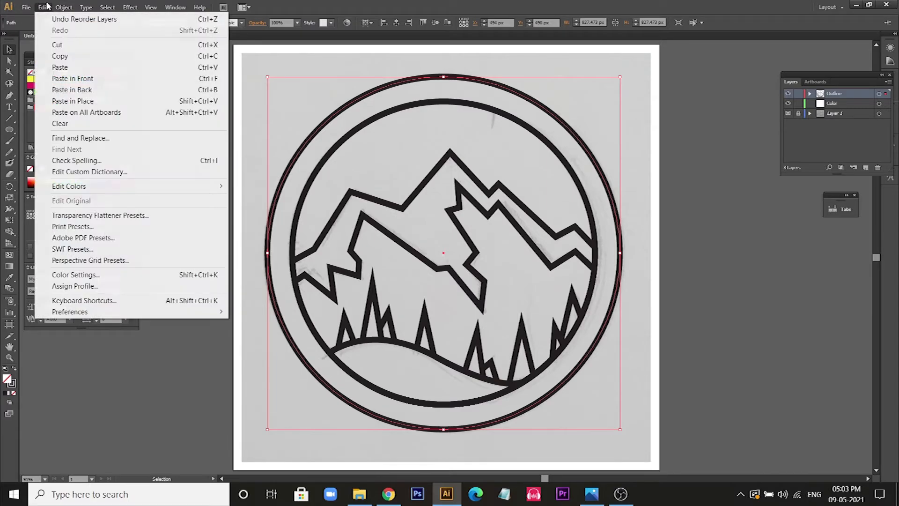
pyautogui.click(61, 82)
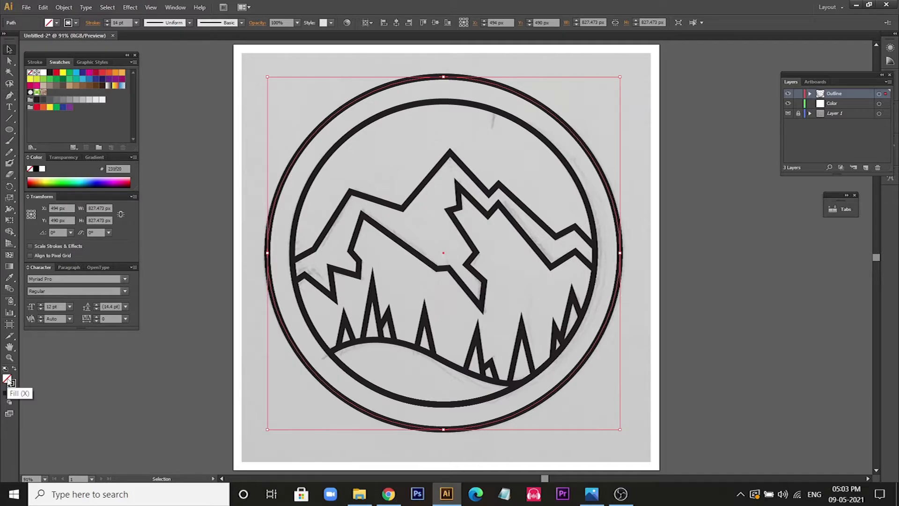
# - Give the duplicated outer circle a solid fill and remove its stroke
pyautogui.click(5, 393)
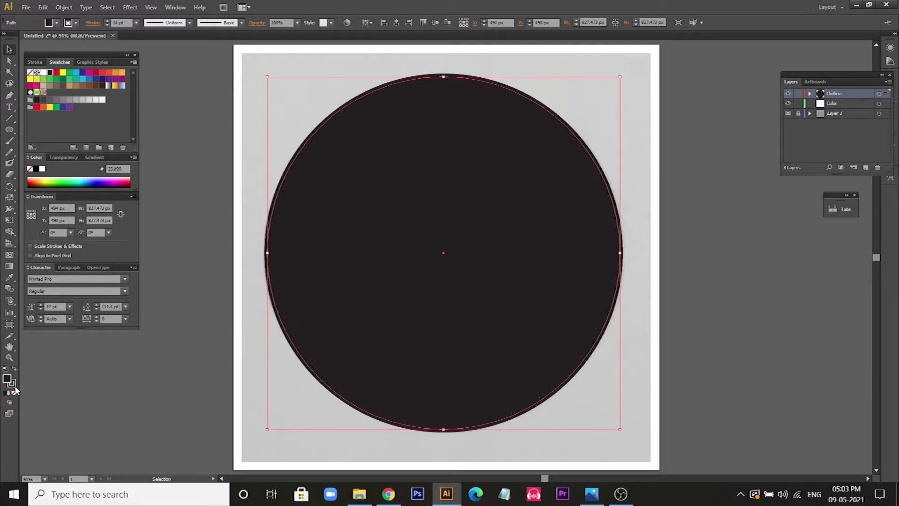
pyautogui.click(14, 385)
pyautogui.click(14, 393)
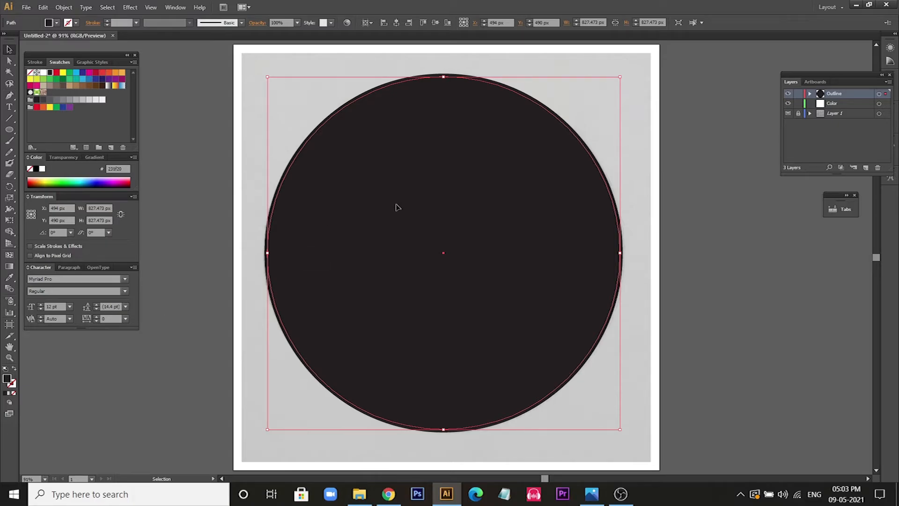
pyautogui.press('Delete')
pyautogui.hotkey('ctrl', 'z')
# - Set the duplicated circle's fill to dark maroon, hex 351818
pyautogui.doubleClick(7, 381)
pyautogui.moveTo(355, 230)
pyautogui.mouseDown()
pyautogui.moveTo(427, 234)
pyautogui.moveTo(437, 255)
pyautogui.mouseUp()
pyautogui.moveTo(451, 194); pyautogui.dragTo(449, 182)
pyautogui.moveTo(437, 255); pyautogui.dragTo(408, 264)
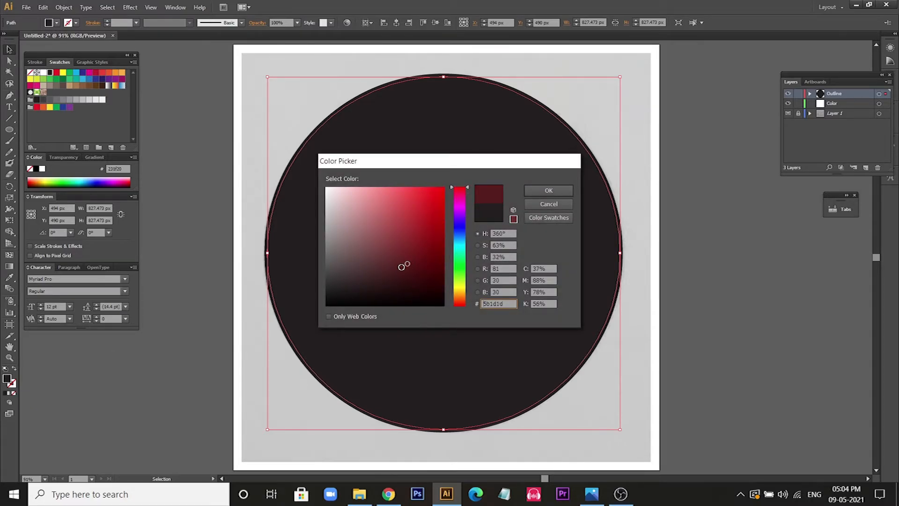
pyautogui.click(410, 271)
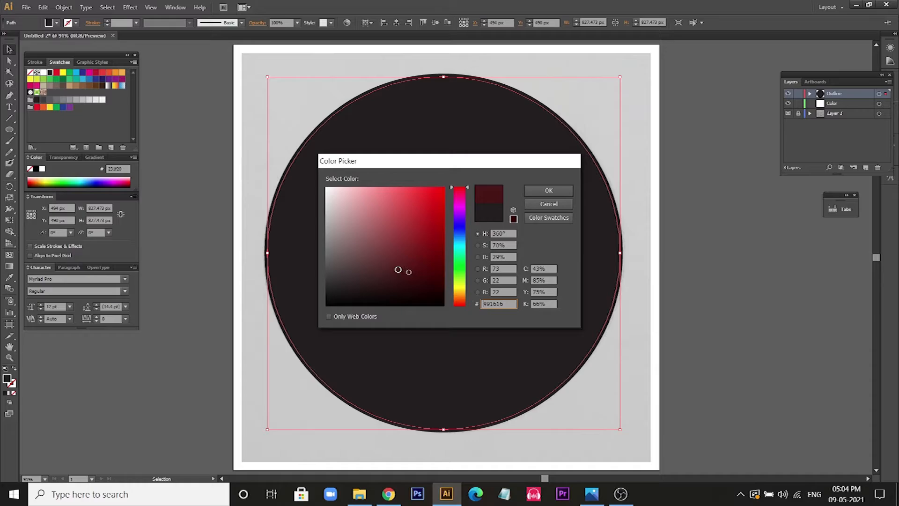
pyautogui.click(560, 190)
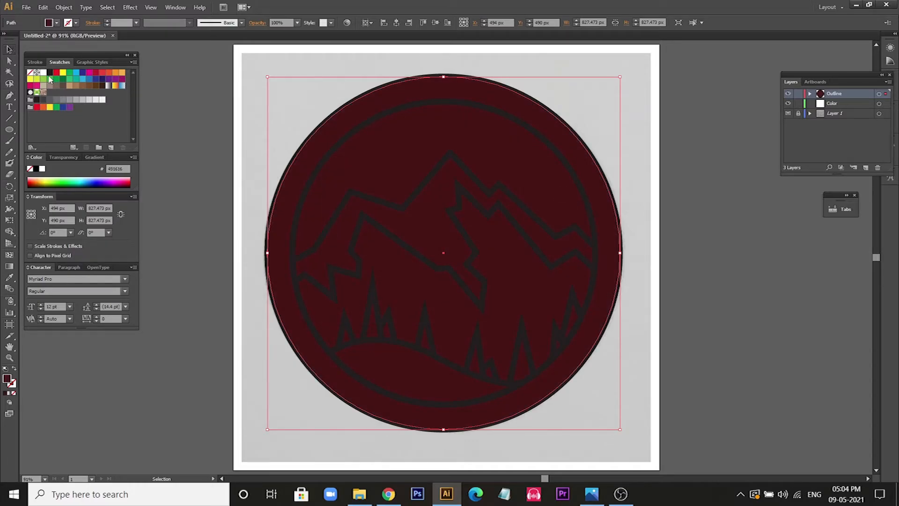
pyautogui.doubleClick(8, 379)
pyautogui.click(391, 280)
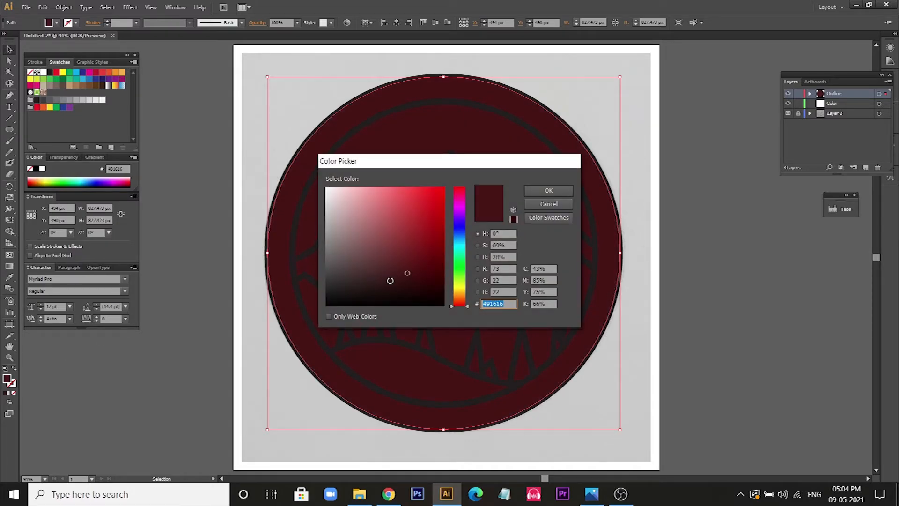
pyautogui.click(548, 190)
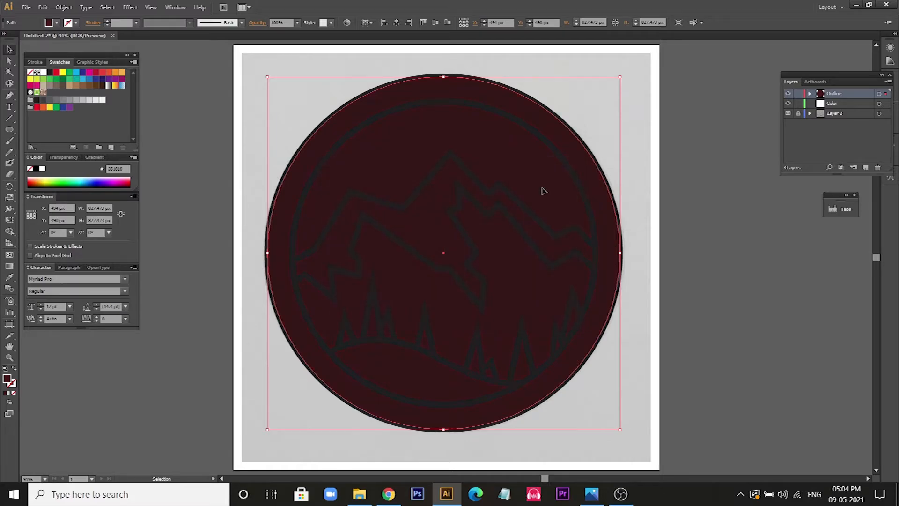
pyautogui.click(723, 217)
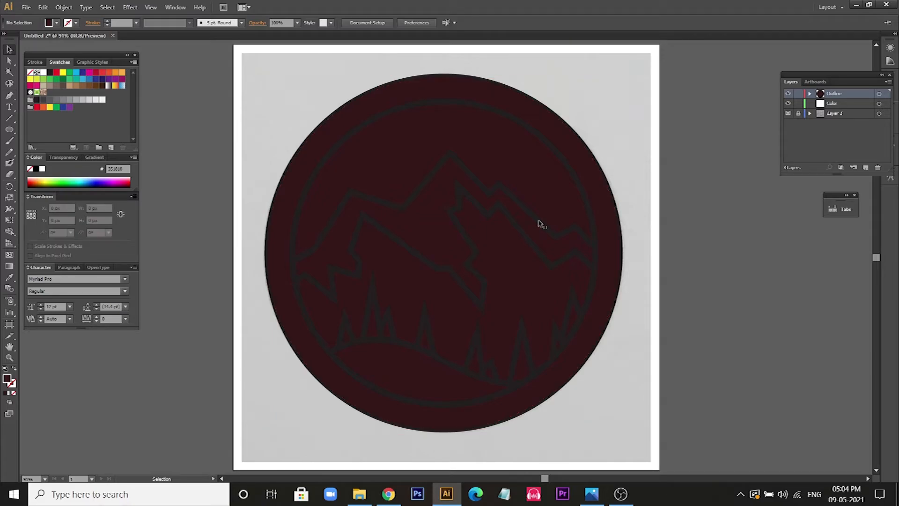
# - Transfer the maroon-filled circle from the Outline layer to the Color layer
pyautogui.click(572, 205)
pyautogui.moveTo(887, 94); pyautogui.dragTo(885, 103)
pyautogui.click(728, 277)
# - Select both circles and all mountain, hill and tree outlines, and set their stroke color to white
pyautogui.click(587, 251)
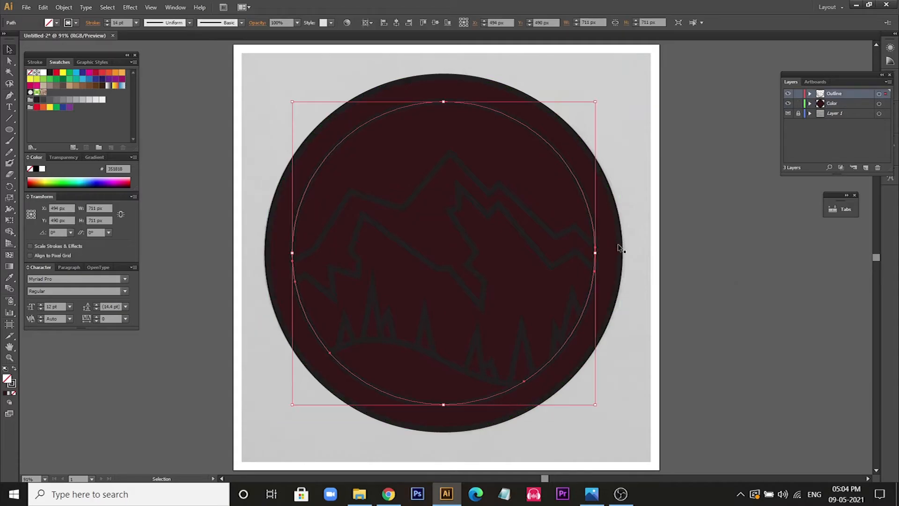
pyautogui.keyDown('shift'); pyautogui.click(623, 236); pyautogui.keyUp('shift')
pyautogui.keyDown('shift'); pyautogui.click(592, 243); pyautogui.keyUp('shift')
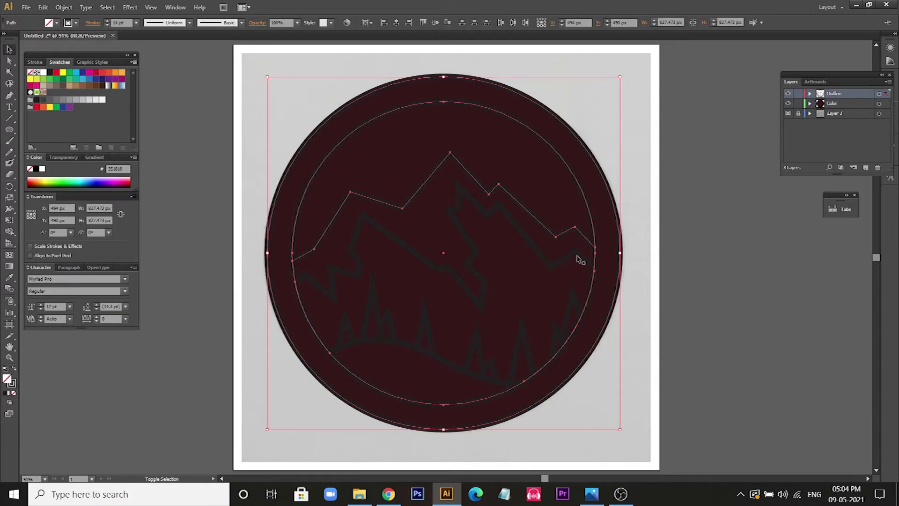
pyautogui.keyDown('shift'); pyautogui.click(554, 265); pyautogui.keyUp('shift')
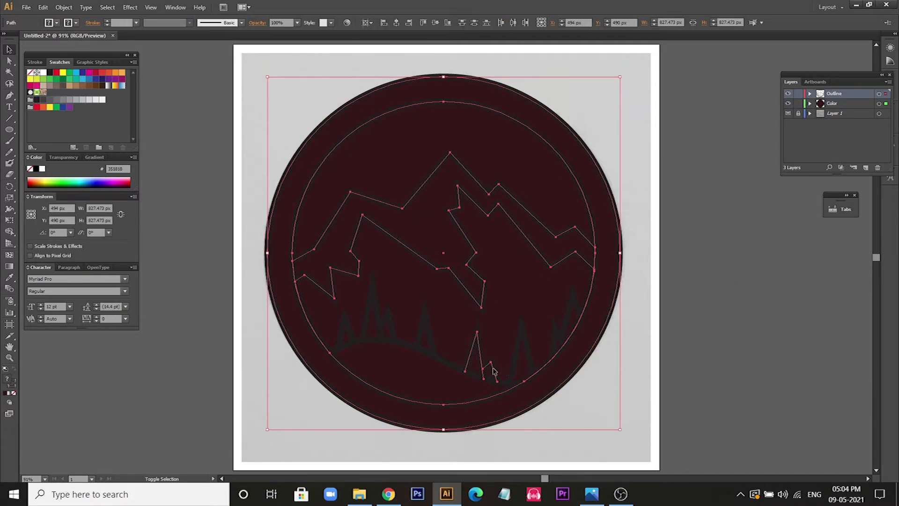
pyautogui.keyDown('shift'); pyautogui.click(518, 345); pyautogui.keyUp('shift')
pyautogui.click(75, 23)
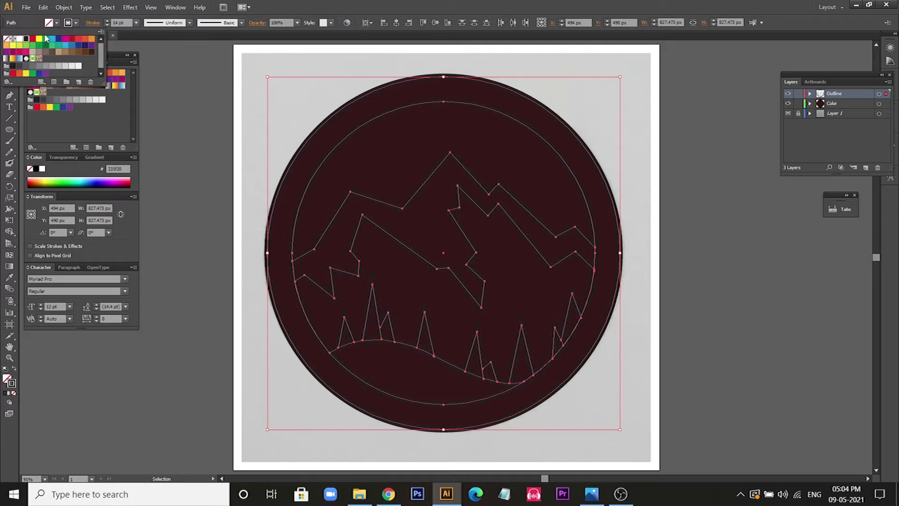
pyautogui.click(19, 38)
pyautogui.click(186, 101)
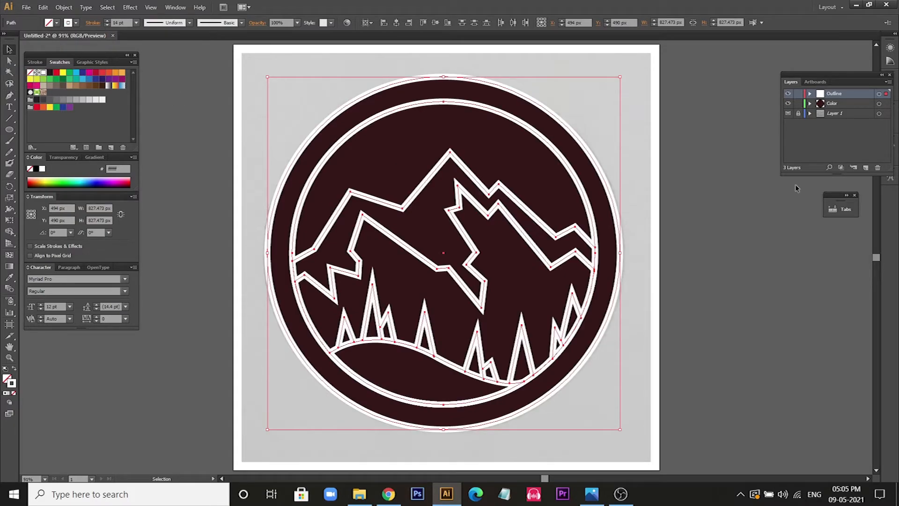
pyautogui.click(708, 209)
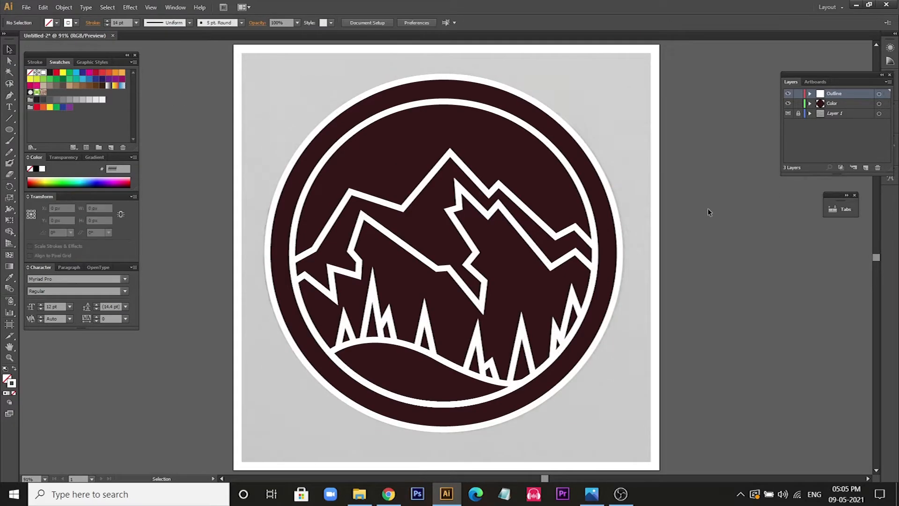
# - Copy the inner circle on the Outline layer and paste the duplicate in front
pyautogui.click(868, 106)
pyautogui.click(870, 93)
pyautogui.click(550, 144)
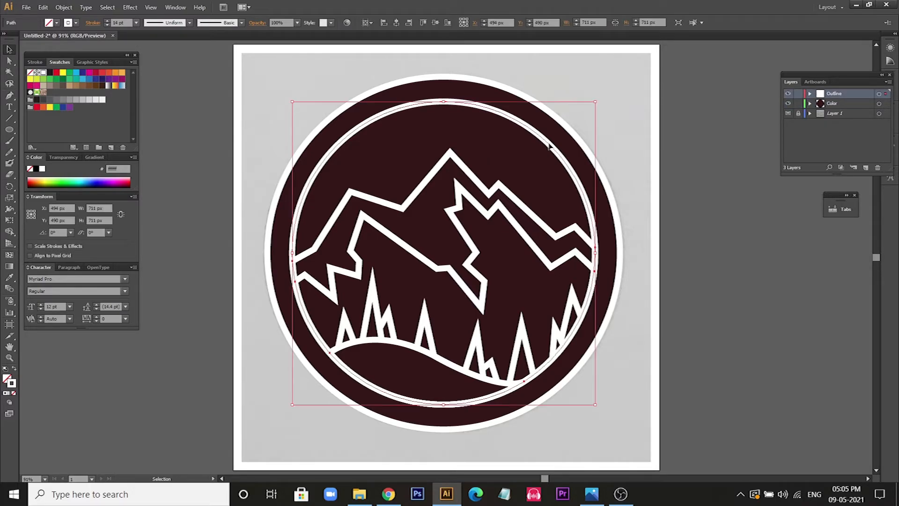
pyautogui.click(43, 7)
pyautogui.click(58, 60)
pyautogui.click(42, 7)
pyautogui.click(77, 79)
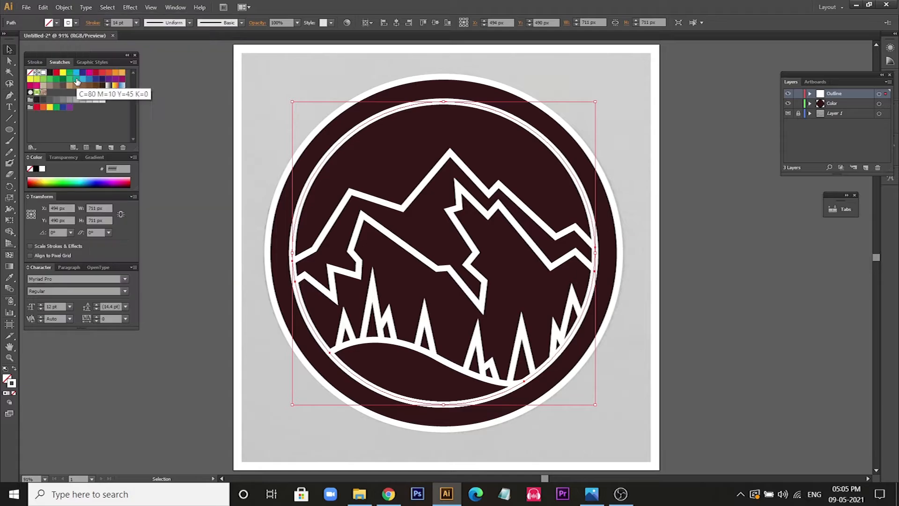
# - Set the duplicated inner circle's fill to orange-red, hex f45721, and transfer it to the Color layer
pyautogui.doubleClick(7, 378)
pyautogui.click(459, 293)
pyautogui.click(421, 208)
pyautogui.click(461, 298)
pyautogui.click(425, 203)
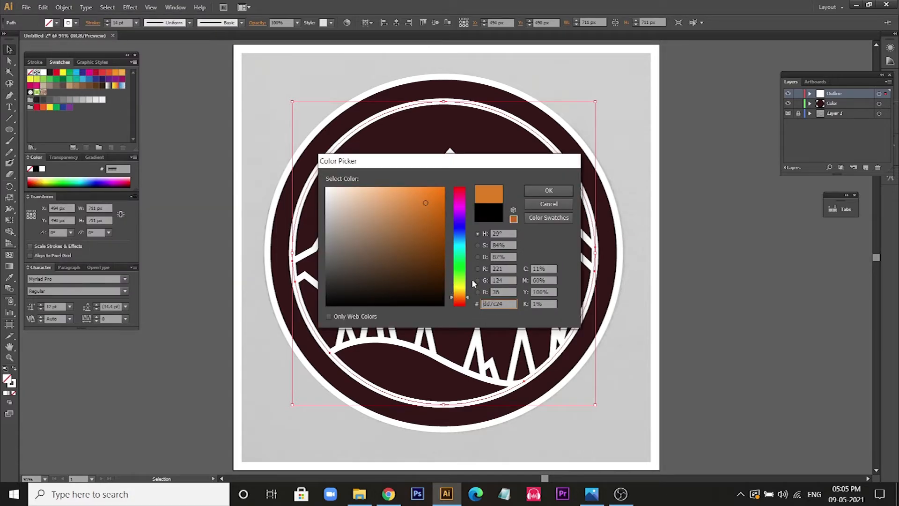
pyautogui.click(461, 301)
pyautogui.click(422, 198)
pyautogui.click(418, 192)
pyautogui.click(543, 190)
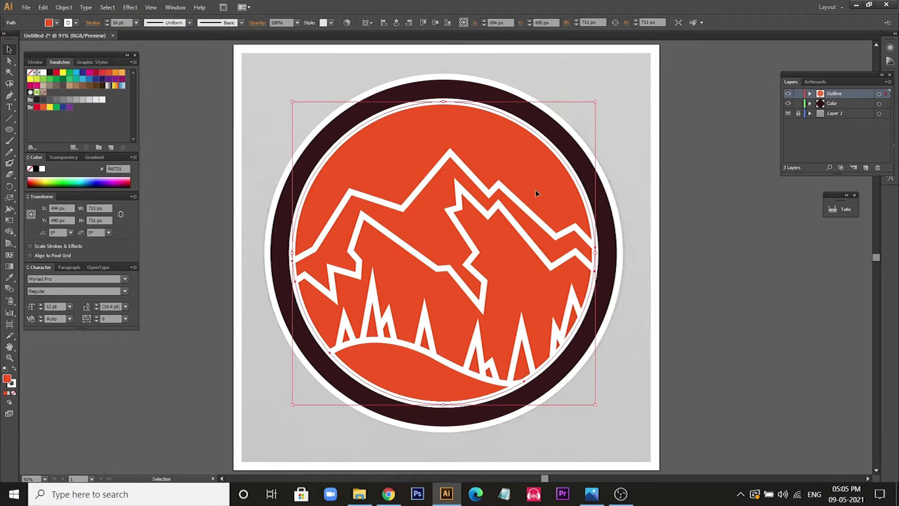
pyautogui.moveTo(886, 95); pyautogui.dragTo(887, 104)
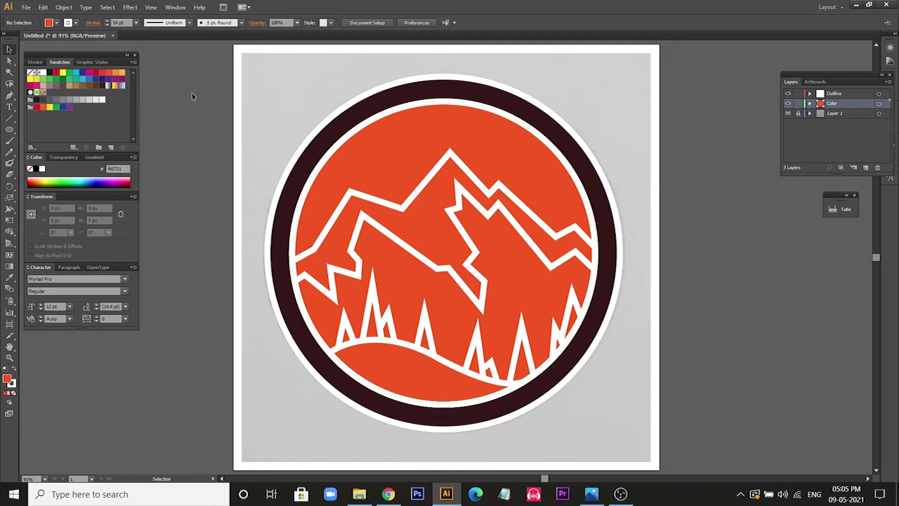
pyautogui.click(42, 7)
pyautogui.press('Escape')
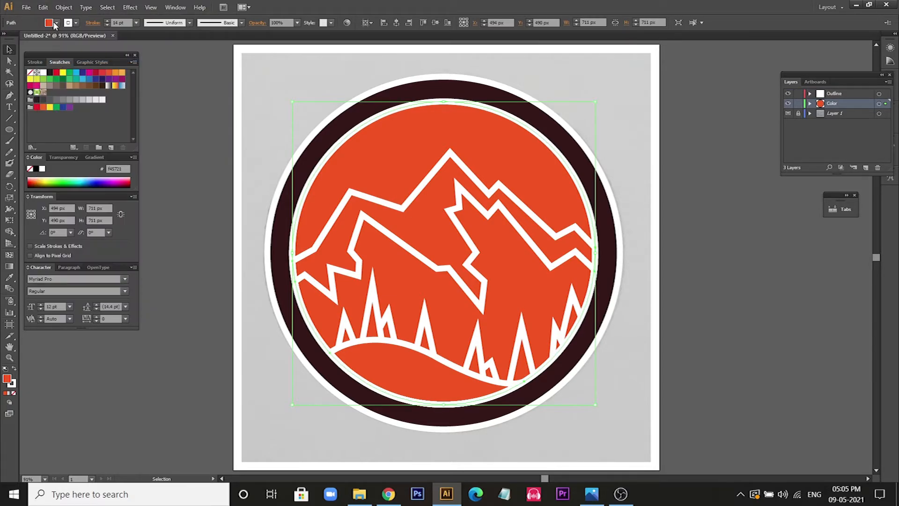
pyautogui.press('i')
pyautogui.click(418, 85)
pyautogui.click(9, 50)
pyautogui.hotkey('ctrl', 'z')
pyautogui.hotkey('ctrl', 'z')
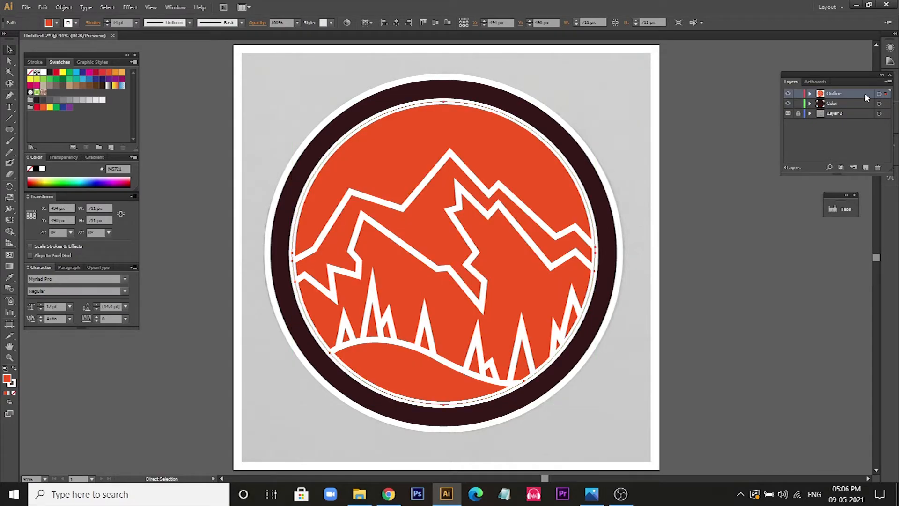
# - Copy the back mountain outline on the Outline layer and paste the duplicate in front
pyautogui.click(431, 178)
pyautogui.click(43, 8)
pyautogui.click(56, 56)
pyautogui.click(42, 8)
pyautogui.click(63, 79)
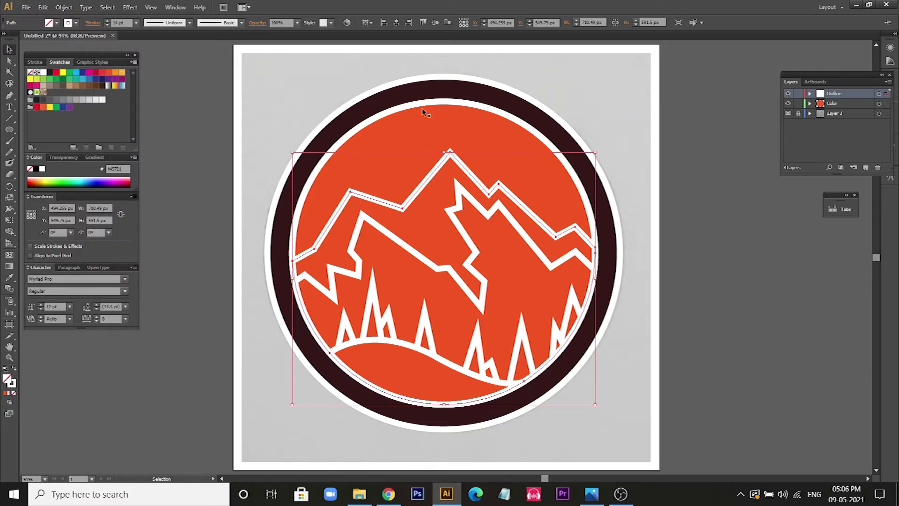
# - Fill the duplicated back mountain with the outer ring's sampled dark maroon and transfer it to the Color layer
pyautogui.doubleClick(7, 378)
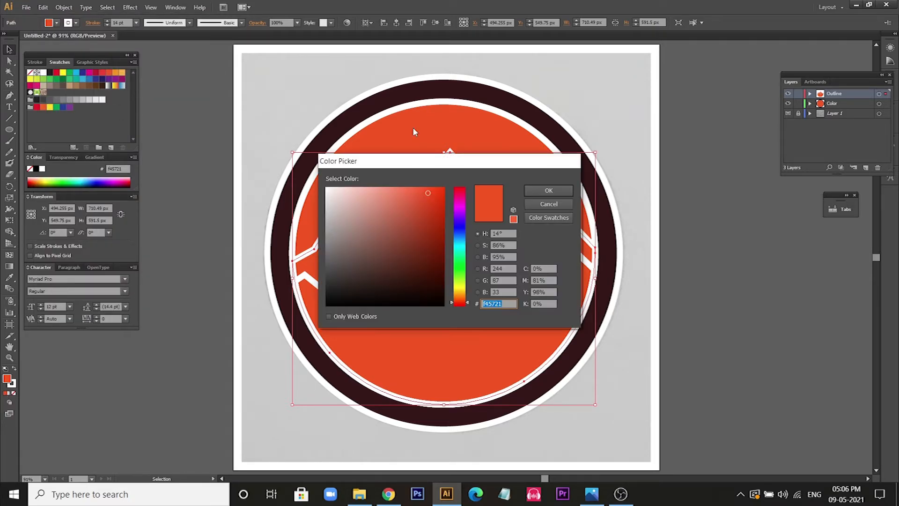
pyautogui.click(546, 191)
pyautogui.press('i')
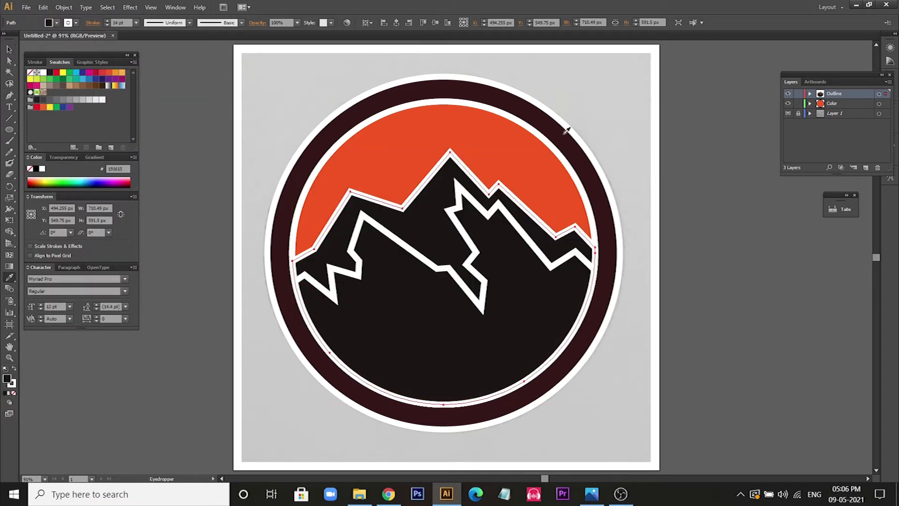
pyautogui.click(566, 129)
pyautogui.press('v')
pyautogui.click(886, 94)
pyautogui.hotkey('ctrl', 'z')
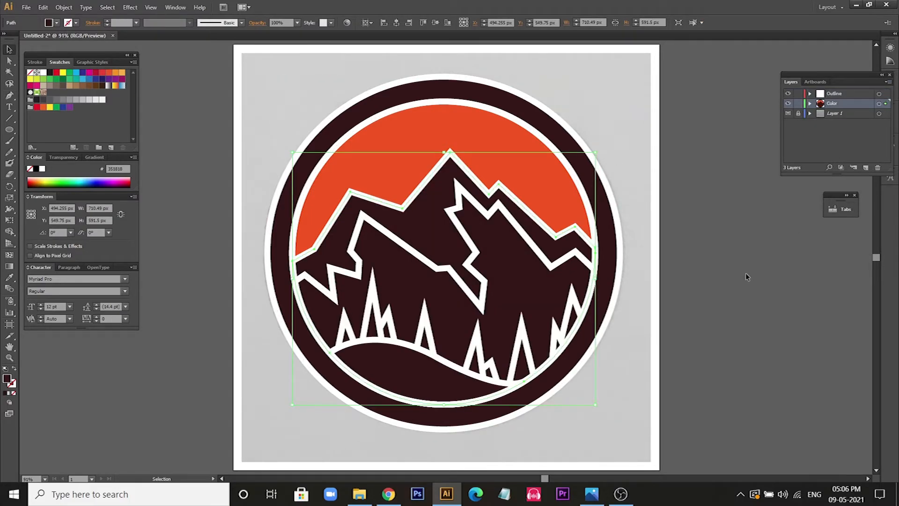
# - Copy the front mountain outline, paste the duplicate in front and remove its stroke
pyautogui.click(879, 94)
pyautogui.click(43, 7)
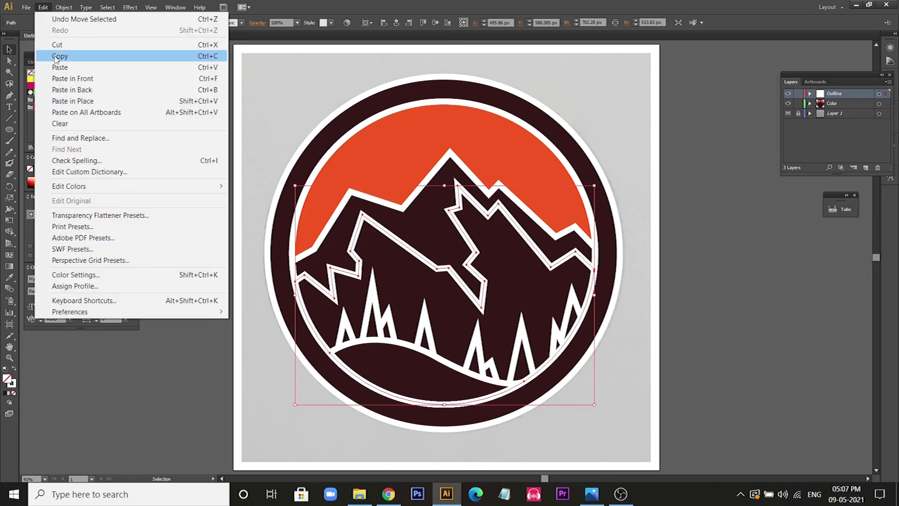
pyautogui.click(73, 78)
pyautogui.click(13, 385)
pyautogui.click(14, 393)
# - Give the duplicated front mountain a pale yellow fill and transfer it to the Color layer
pyautogui.click(6, 378)
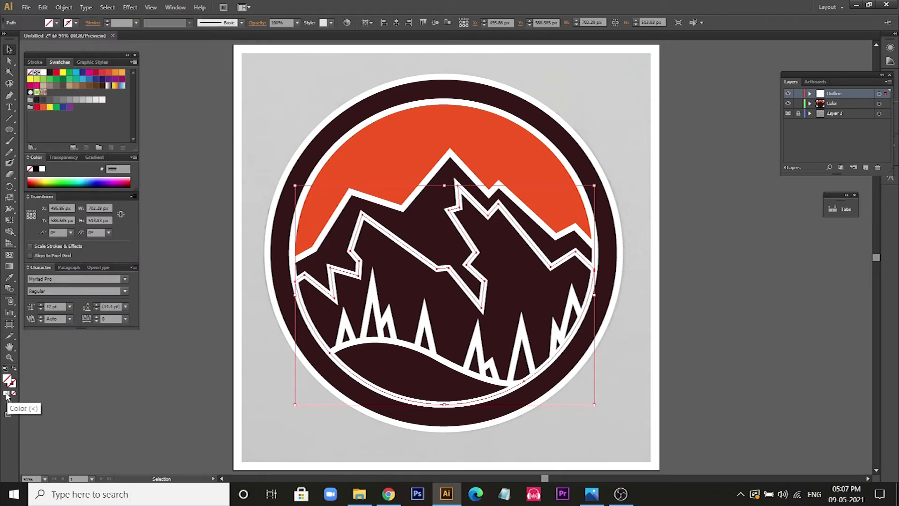
pyautogui.click(6, 393)
pyautogui.doubleClick(7, 379)
pyautogui.moveTo(460, 302); pyautogui.dragTo(460, 292)
pyautogui.click(355, 197)
pyautogui.click(550, 190)
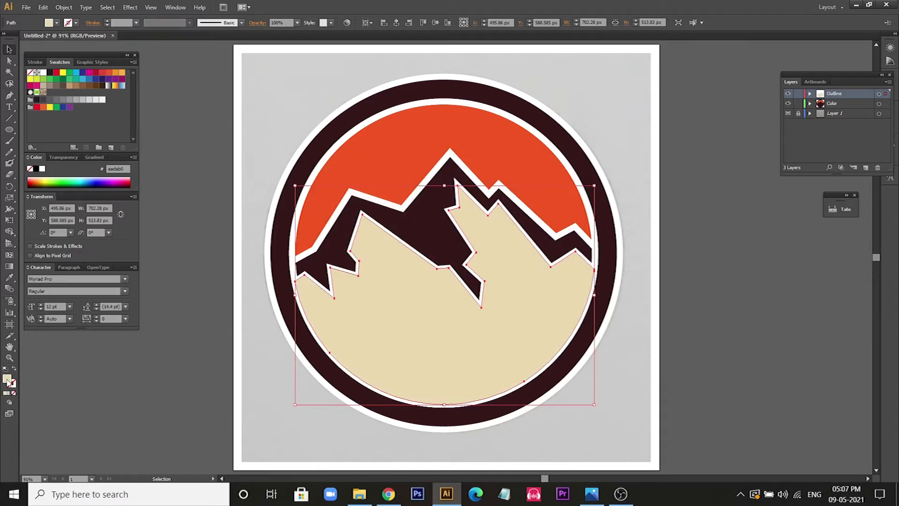
pyautogui.doubleClick(7, 379)
pyautogui.click(458, 288)
pyautogui.click(364, 193)
pyautogui.click(540, 189)
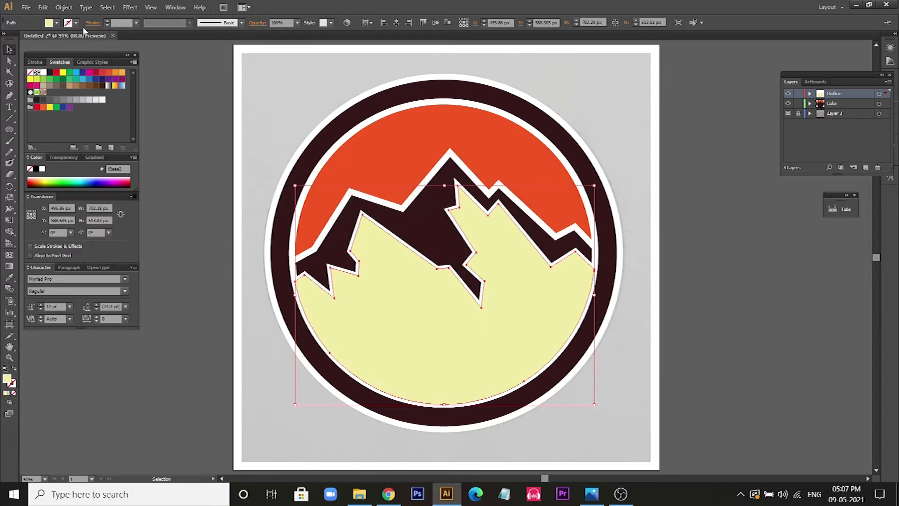
pyautogui.moveTo(887, 94); pyautogui.dragTo(887, 104)
pyautogui.click(774, 220)
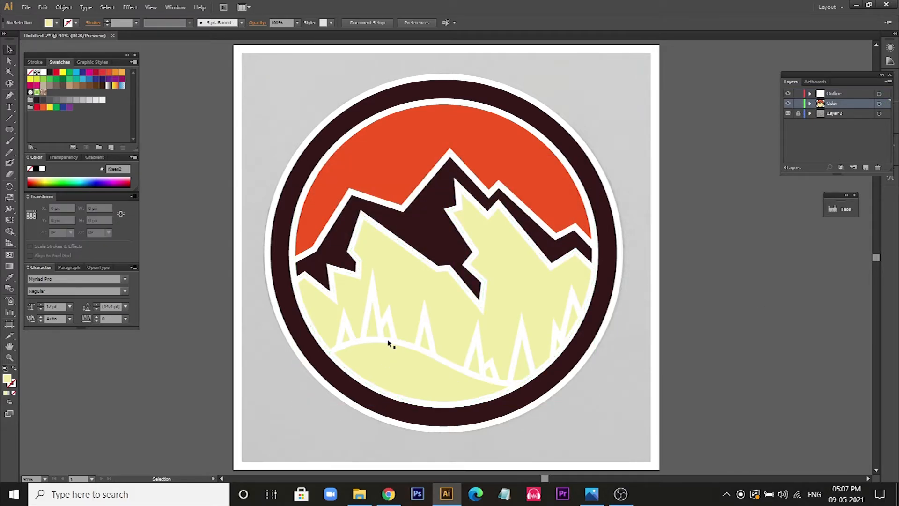
# - Copy the hill outline at the badge's base and paste the duplicate in front
pyautogui.click(413, 346)
pyautogui.click(42, 7)
pyautogui.click(64, 55)
pyautogui.click(43, 8)
pyautogui.click(66, 77)
# - Fill the duplicated hill with the outer ring's sampled dark maroon and transfer it to the Color layer
pyautogui.click(9, 277)
pyautogui.click(513, 102)
pyautogui.click(10, 50)
pyautogui.moveTo(886, 95); pyautogui.dragTo(886, 103)
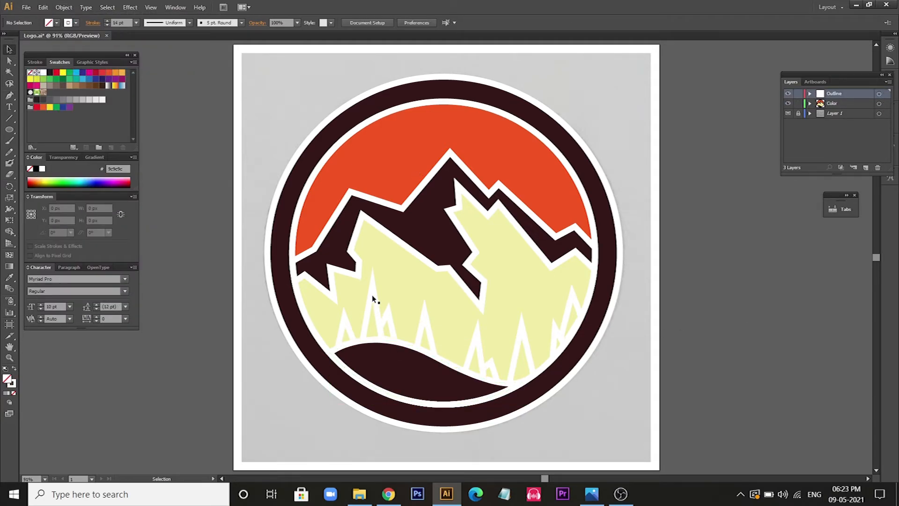
# - Copy the group of tree outlines on the Outline layer, paste the duplicate in front and remove its stroke
pyautogui.click(372, 296)
pyautogui.click(838, 94)
pyautogui.click(712, 161)
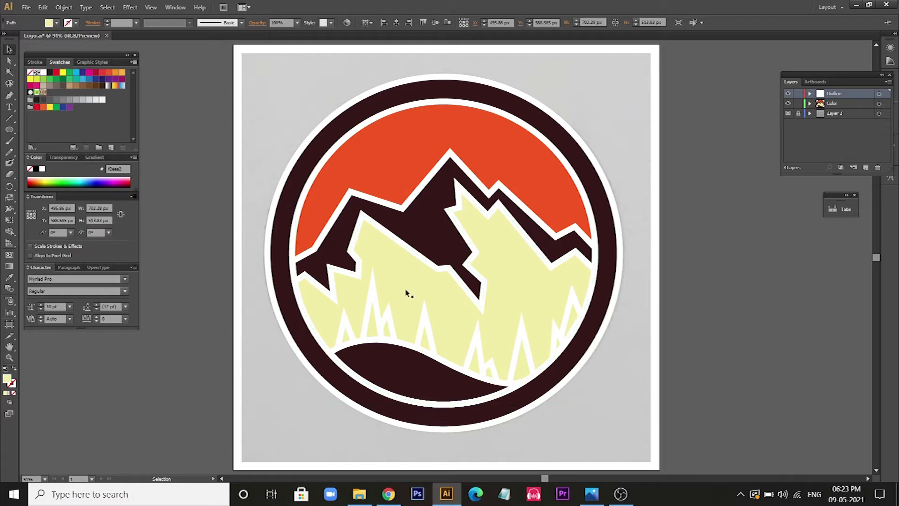
pyautogui.click(377, 313)
pyautogui.click(44, 7)
pyautogui.click(60, 56)
pyautogui.click(44, 7)
pyautogui.click(84, 79)
pyautogui.click(13, 386)
pyautogui.click(14, 394)
# - Fill the duplicated trees with the back mountain's sampled dark maroon and transfer them to the Color layer
pyautogui.press('i')
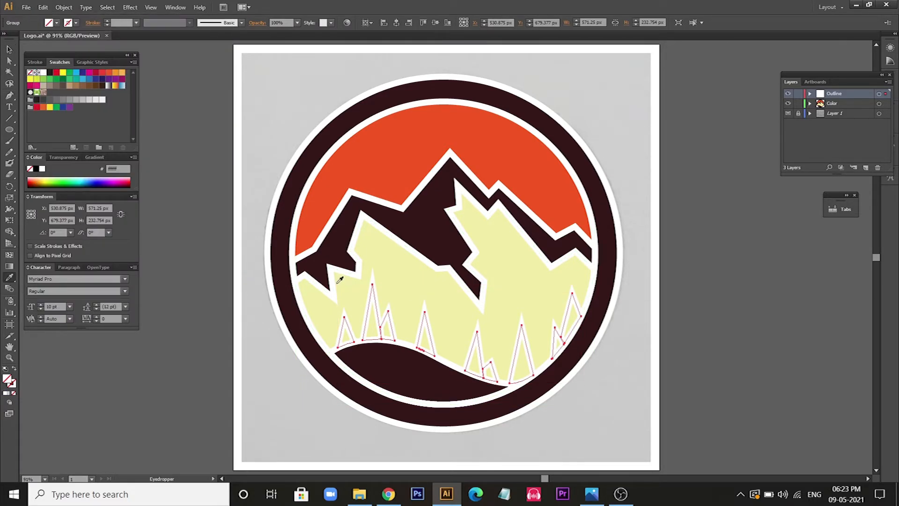
pyautogui.click(430, 218)
pyautogui.press('v')
pyautogui.moveTo(885, 93); pyautogui.dragTo(887, 104)
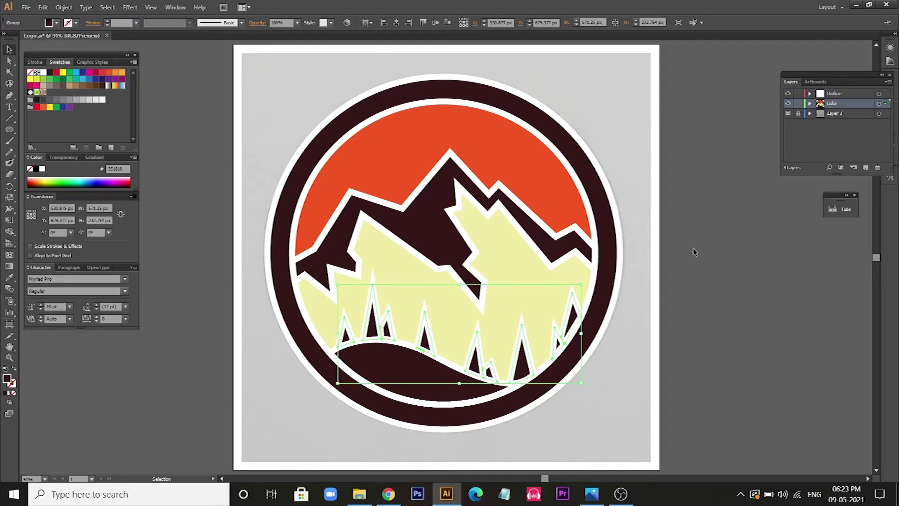
pyautogui.click(695, 252)
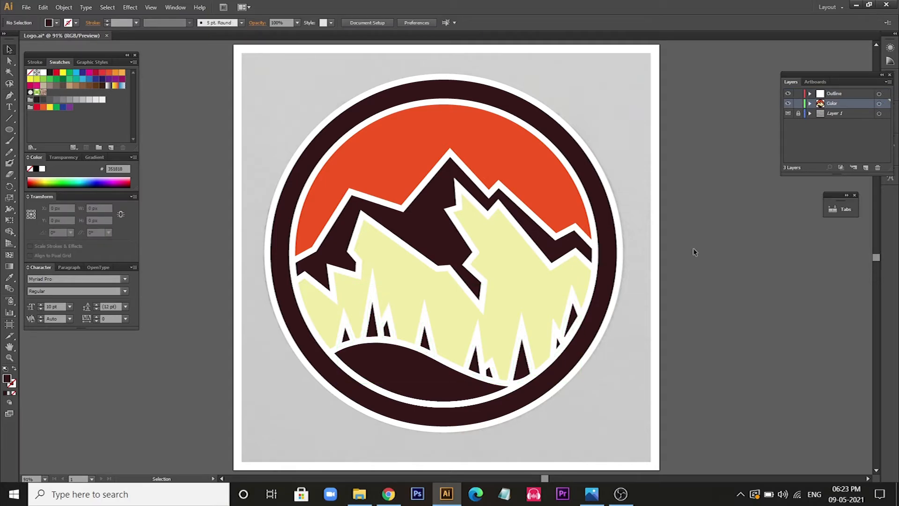
# - Unlock the sketch's Layer 1, turn off its template setting and hide the layer
pyautogui.scroll(1, 694, 251)
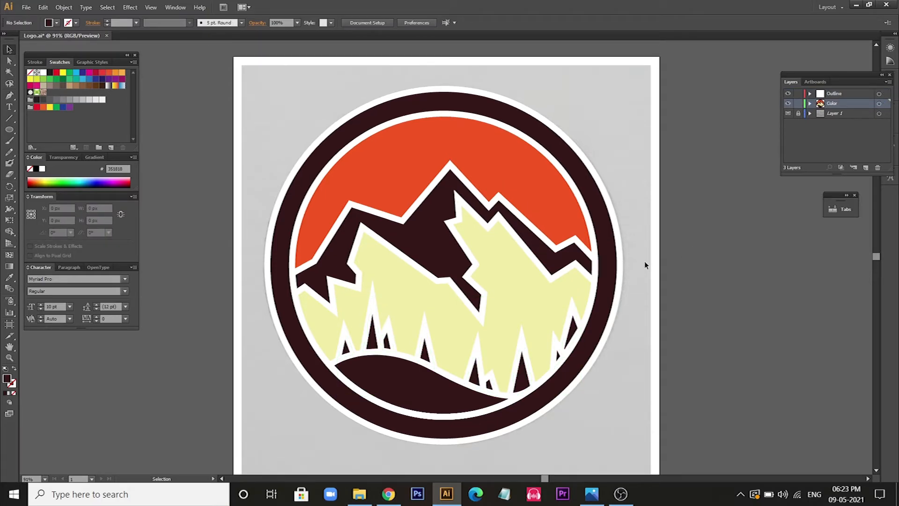
pyautogui.scroll(-1, 646, 262)
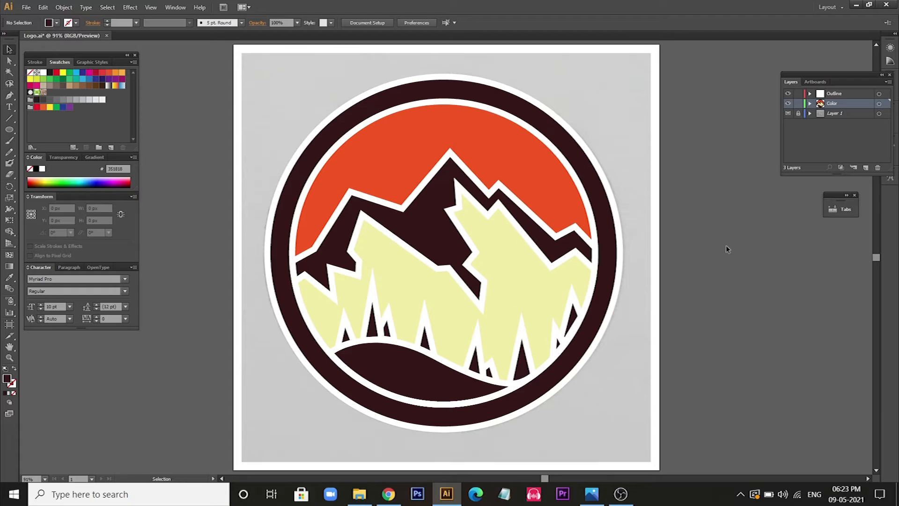
pyautogui.click(798, 114)
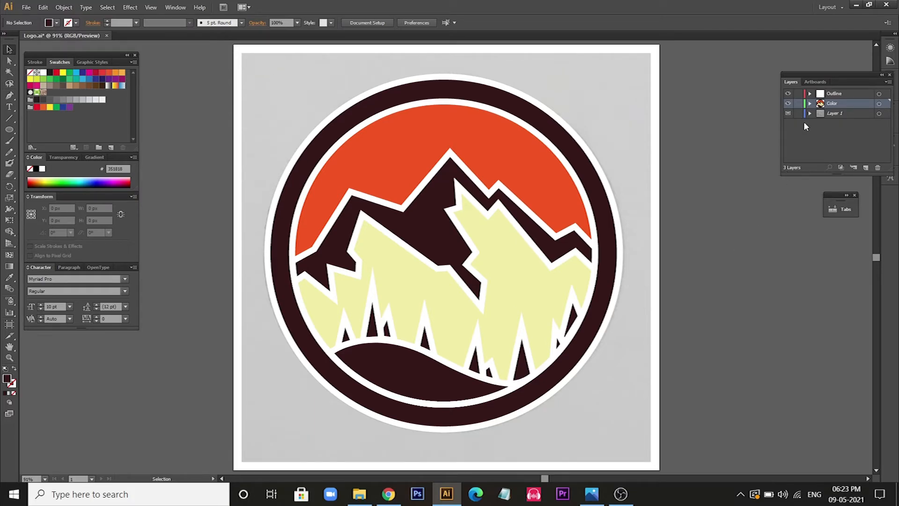
pyautogui.click(839, 115)
pyautogui.click(888, 82)
pyautogui.click(808, 274)
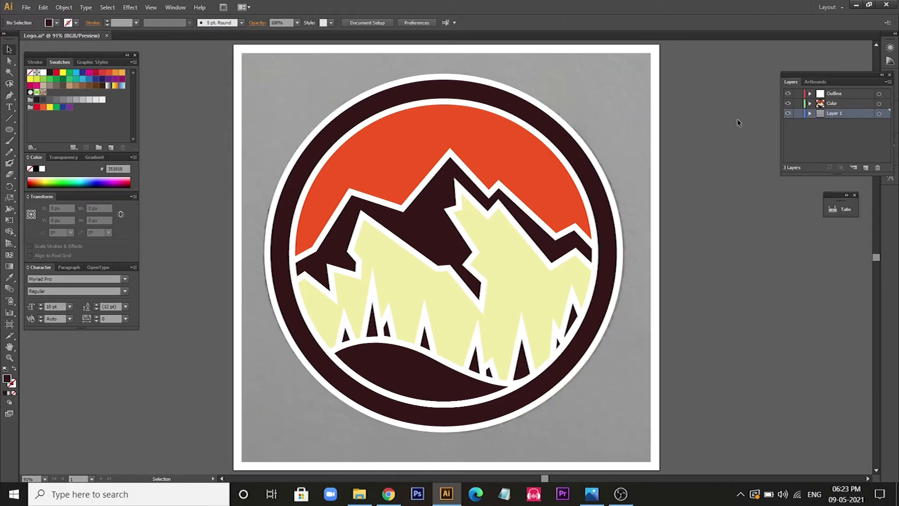
pyautogui.click(788, 114)
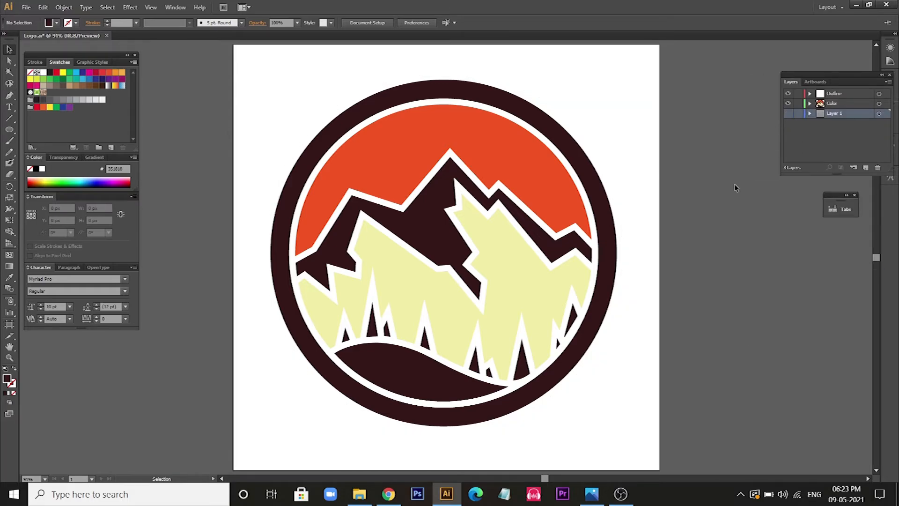
# - Create a new layer and draw a 1000 by 1000 px rectangle on it covering the whole artboard
pyautogui.click(866, 168)
pyautogui.press('m')
pyautogui.moveTo(233, 44); pyautogui.dragTo(658, 470)
pyautogui.press('v')
# - Set the background rectangle's fill to blue-purple, hex 432a9e
pyautogui.doubleClick(7, 380)
pyautogui.click(405, 239)
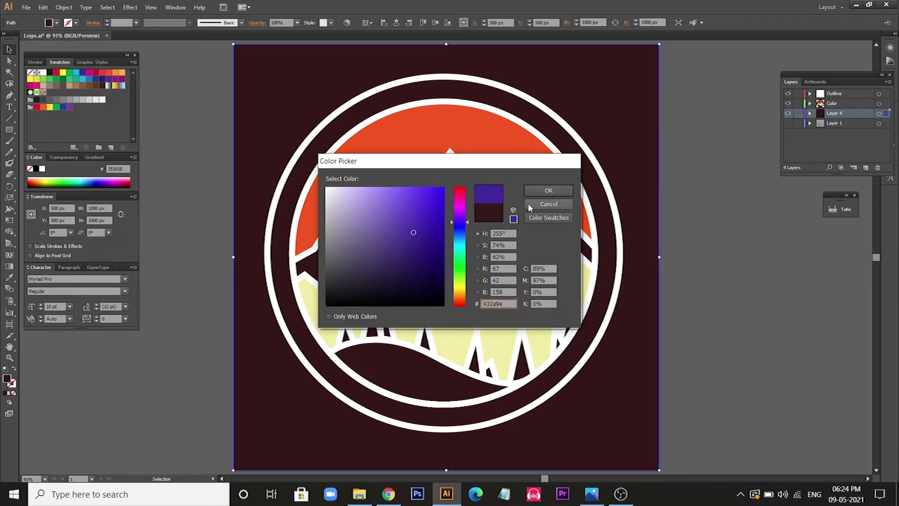
pyautogui.click(562, 191)
pyautogui.click(181, 88)
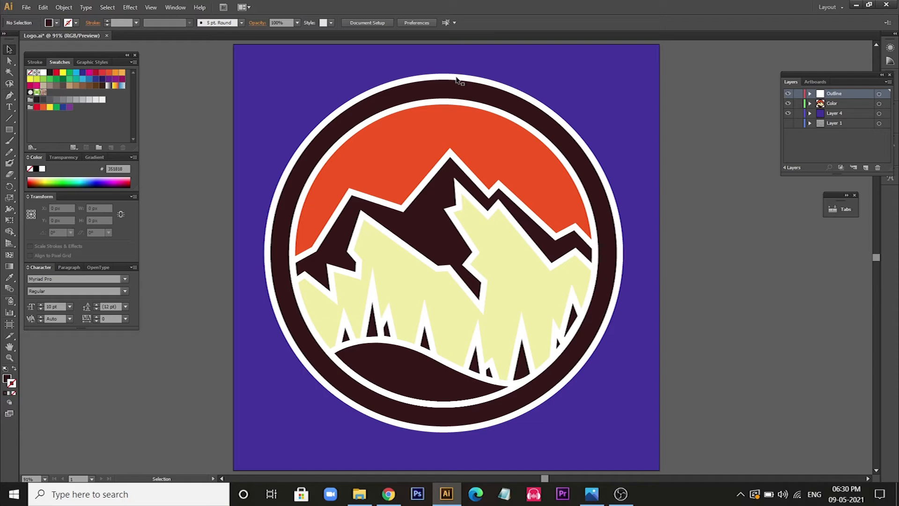
# - Locate the outer white circle among the Outline layer's paths and hide the Outline layer
pyautogui.click(456, 81)
pyautogui.click(830, 167)
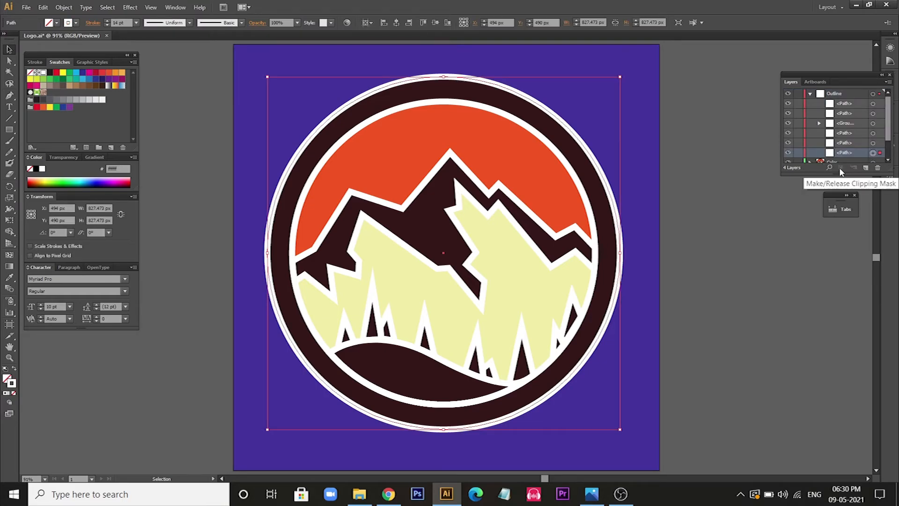
pyautogui.click(798, 153)
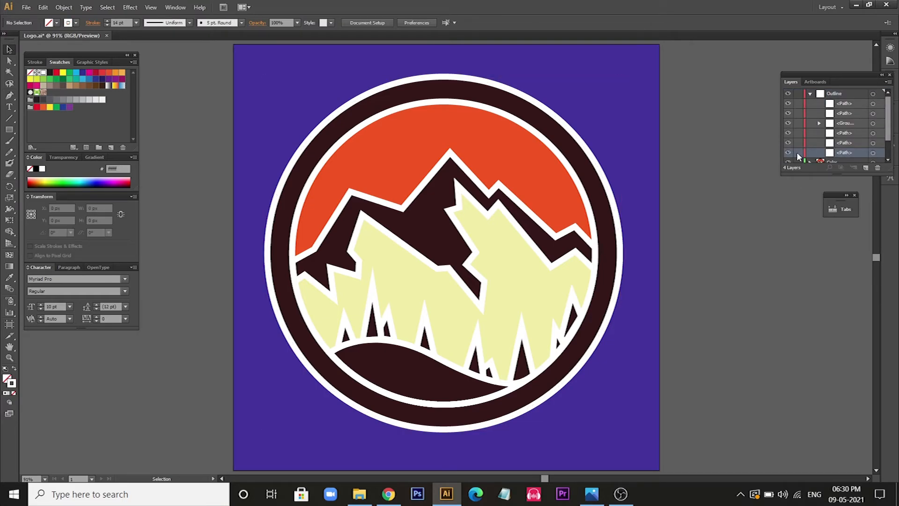
pyautogui.click(788, 93)
pyautogui.click(789, 93)
pyautogui.click(788, 93)
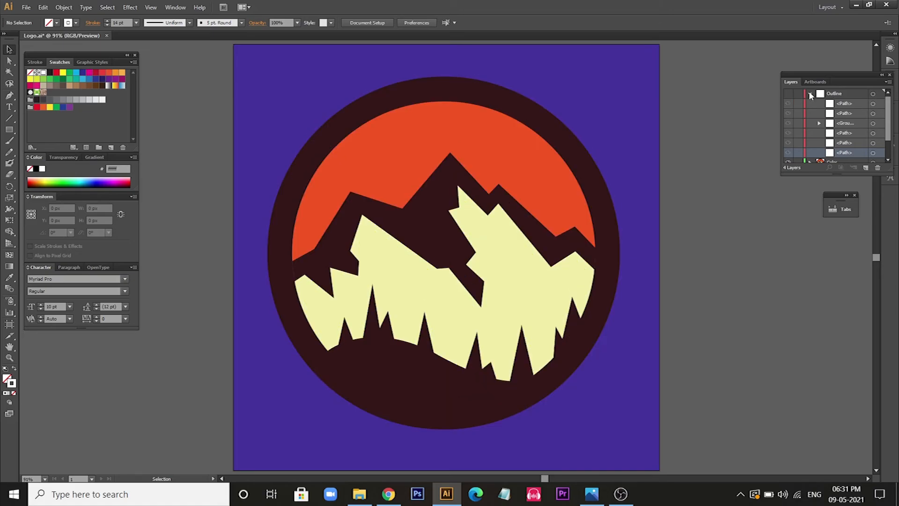
pyautogui.click(810, 93)
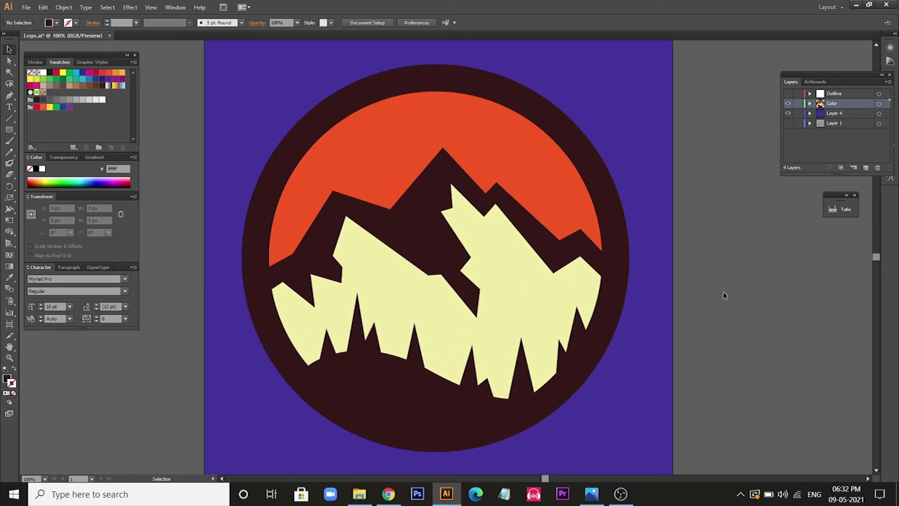
# - Lock the purple background layer and scale all the badge's color shapes down about their center to about 691 px wide
pyautogui.hotkey('ctrl', '0')
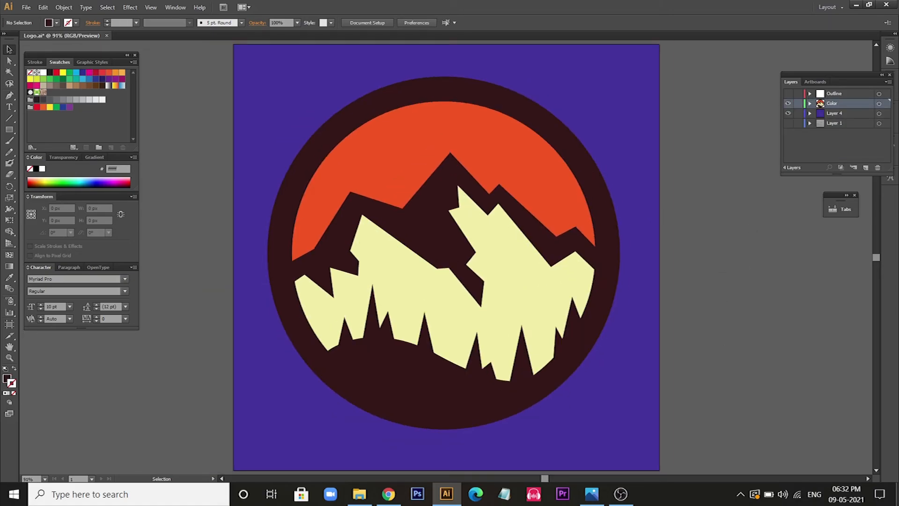
pyautogui.click(798, 114)
pyautogui.press('a')
pyautogui.moveTo(204, 81); pyautogui.dragTo(631, 436)
pyautogui.press('v')
pyautogui.moveTo(621, 76); pyautogui.dragTo(591, 106)
pyautogui.click(707, 185)
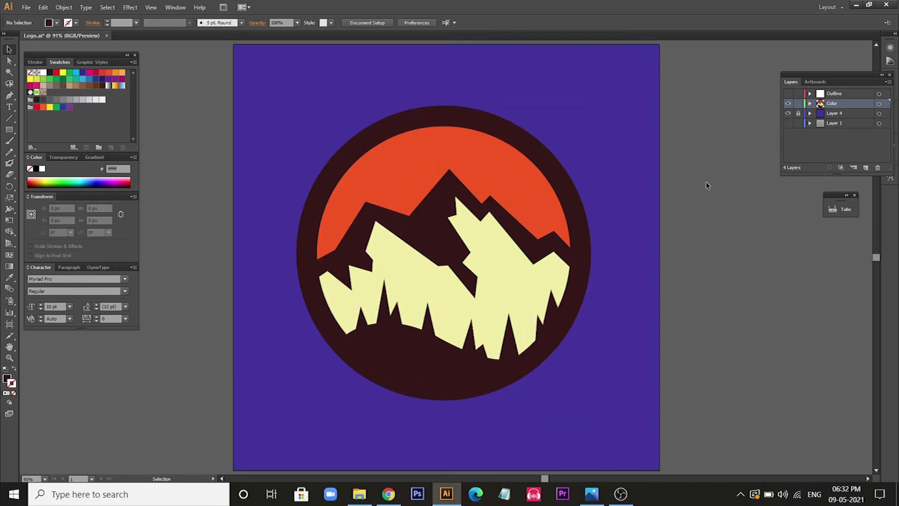
# - Ungroup the badge artwork on the Color layer
pyautogui.click(550, 193)
pyautogui.rightClick(551, 194)
pyautogui.click(579, 252)
pyautogui.click(631, 214)
# - Copy the outer maroon circle and paste the duplicate in back
pyautogui.click(572, 200)
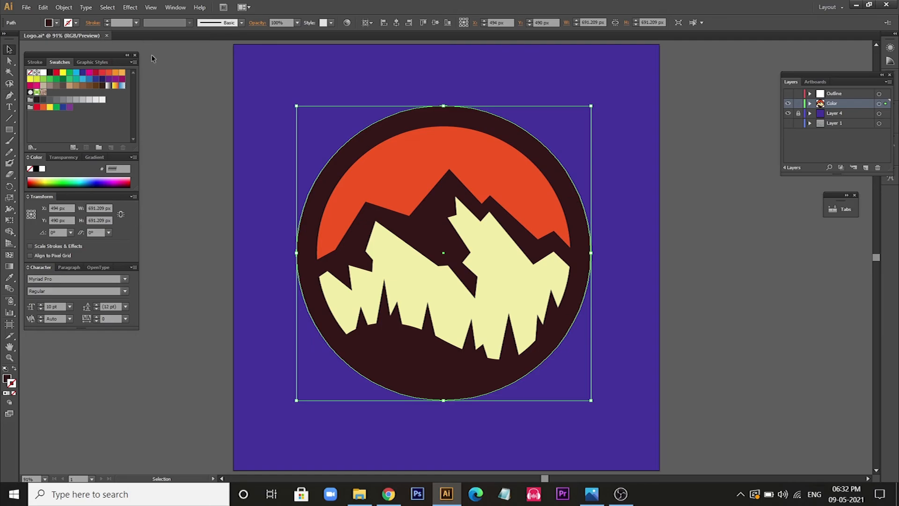
pyautogui.click(42, 7)
pyautogui.click(52, 56)
pyautogui.click(42, 7)
pyautogui.click(9, 50)
pyautogui.click(43, 7)
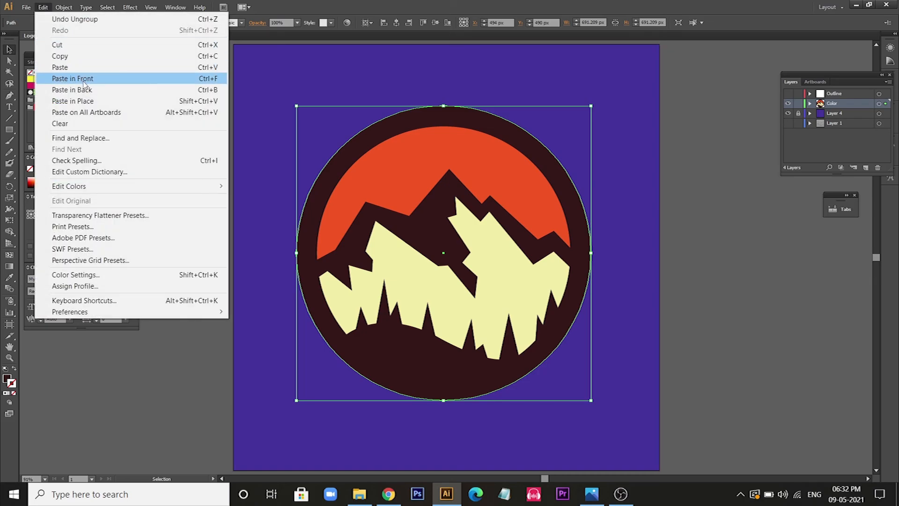
pyautogui.click(87, 90)
# - Enlarge the circle behind the badge about its center to about 718 px wide and fill it with white, hex ffffff
pyautogui.moveTo(592, 106); pyautogui.dragTo(605, 95)
pyautogui.click(6, 378)
pyautogui.doubleClick(9, 381)
pyautogui.click(328, 174)
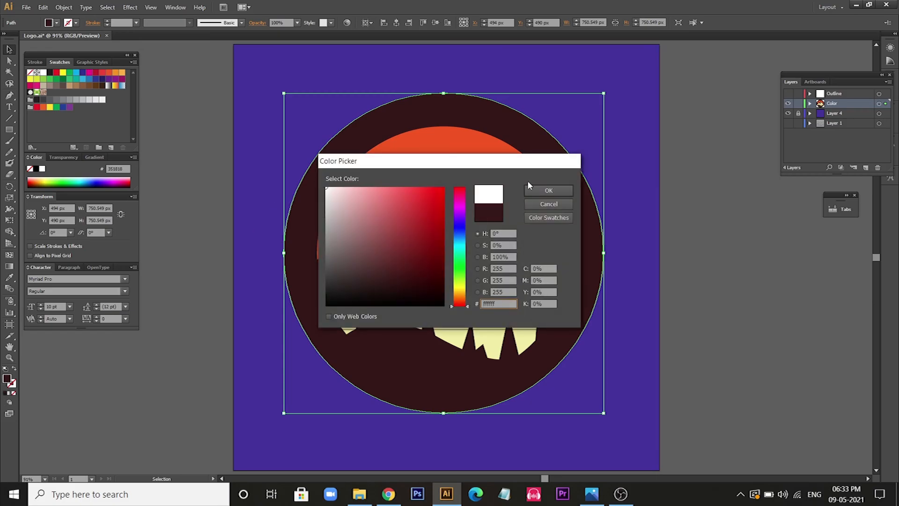
pyautogui.click(534, 188)
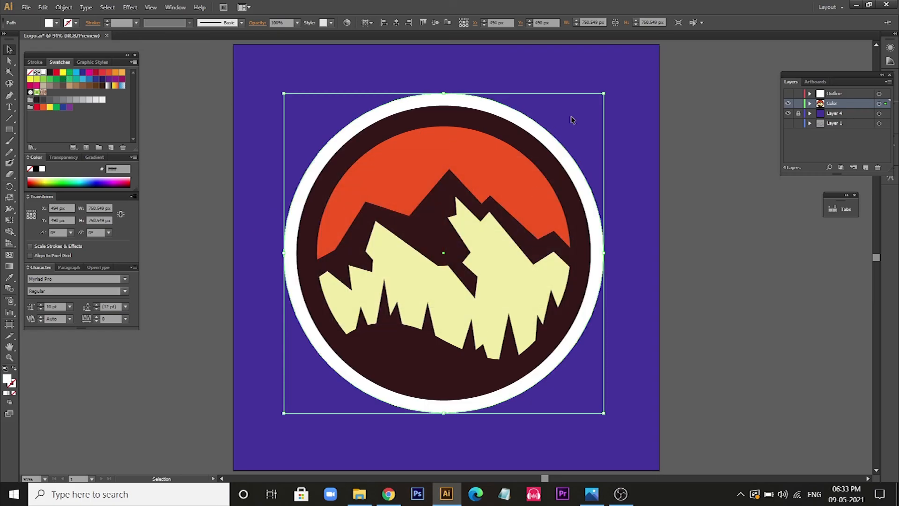
pyautogui.moveTo(604, 93); pyautogui.dragTo(597, 101)
# - Group all the badge shapes and ungroup them again
pyautogui.moveTo(215, 94); pyautogui.dragTo(642, 441)
pyautogui.click(699, 389)
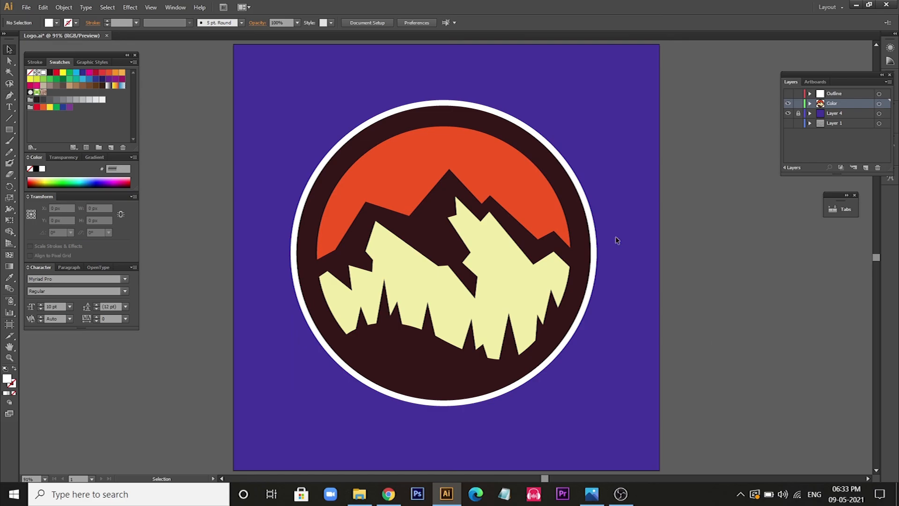
pyautogui.click(524, 176)
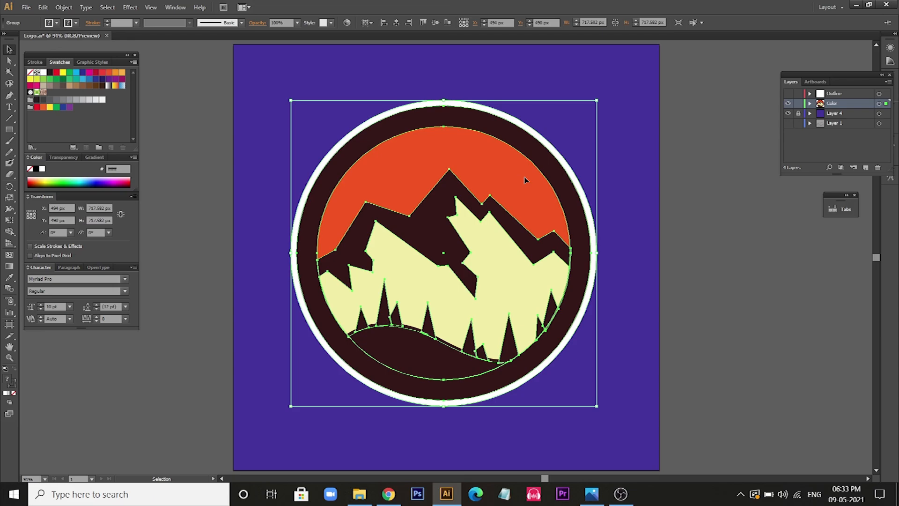
pyautogui.rightClick(524, 176)
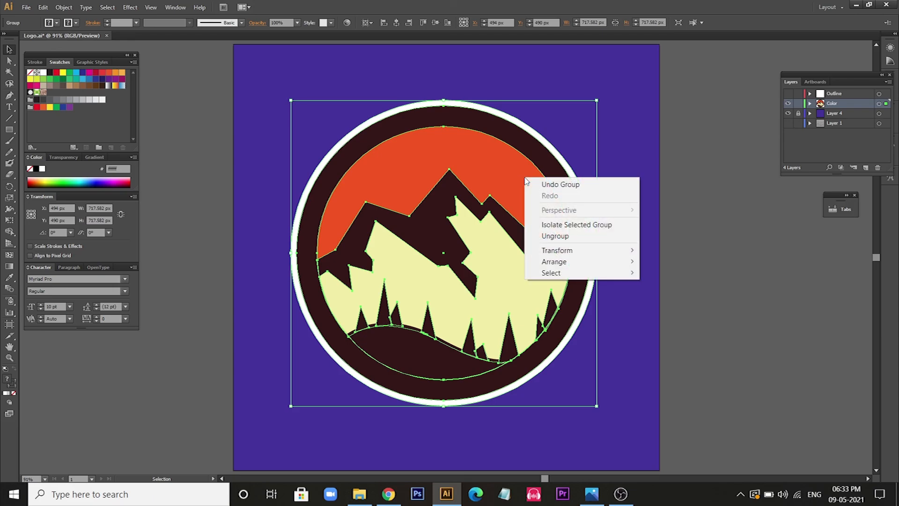
pyautogui.click(549, 236)
pyautogui.click(688, 224)
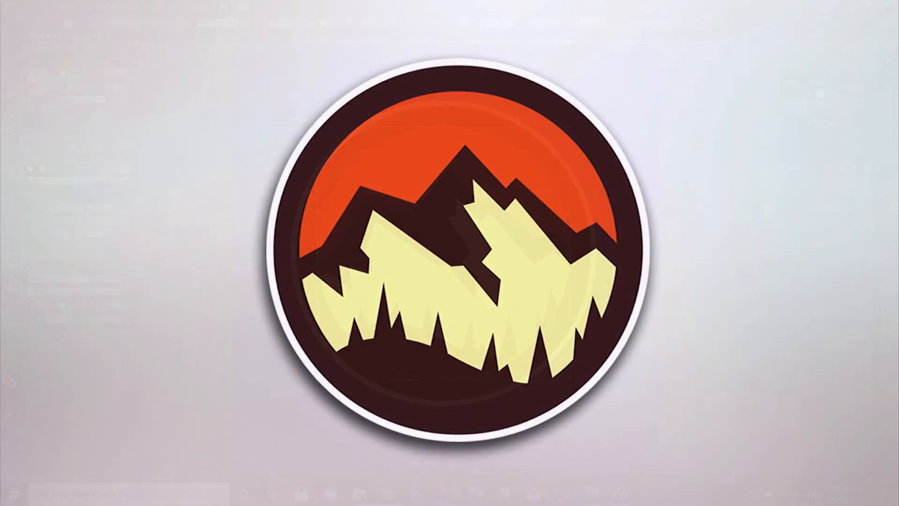